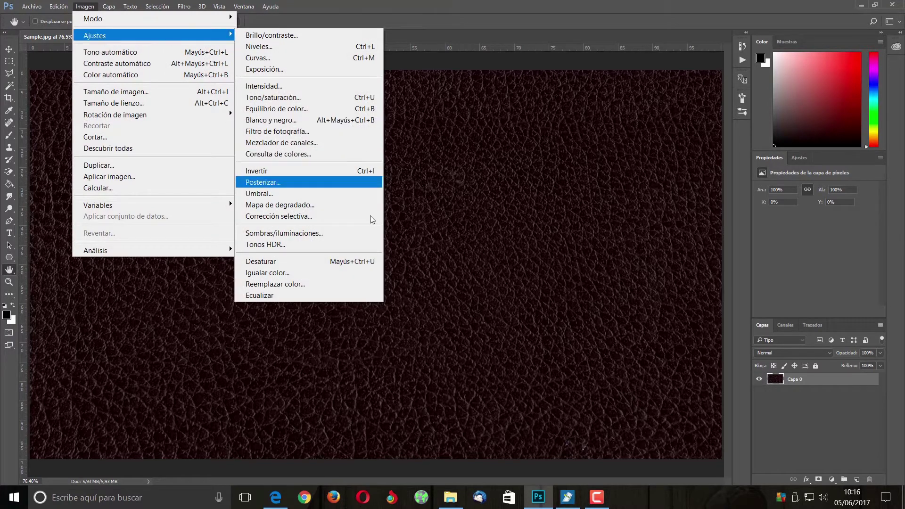
Desaturate the leather texture and set the white input level of its RGB channel to 129 with Levels
click(344, 262)
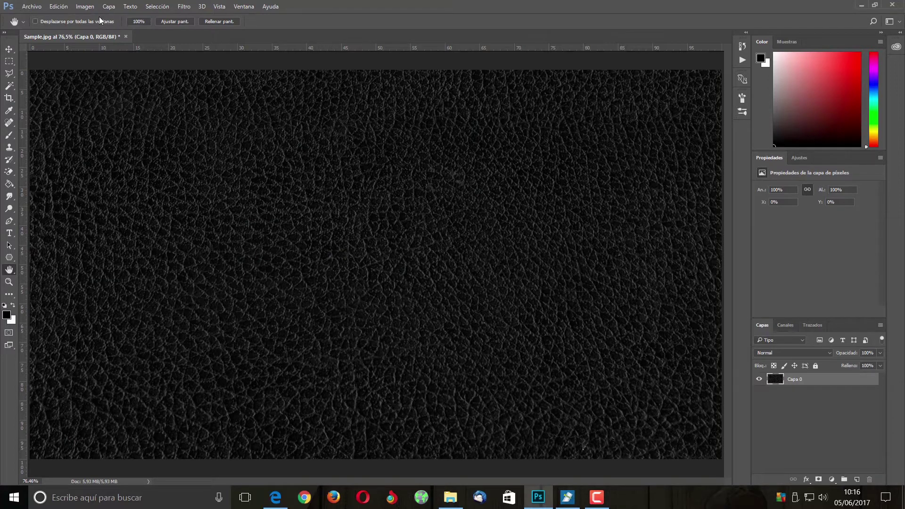
click(92, 7)
mouse_move(116, 38)
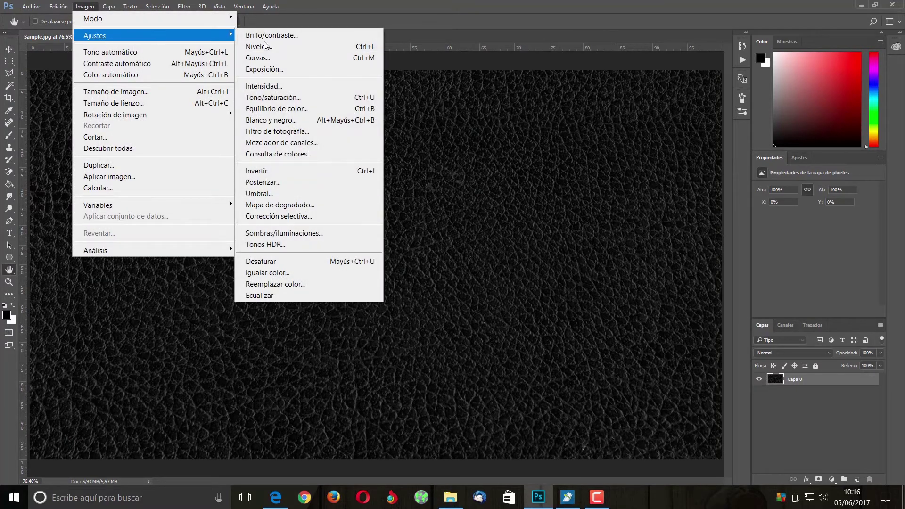
click(252, 46)
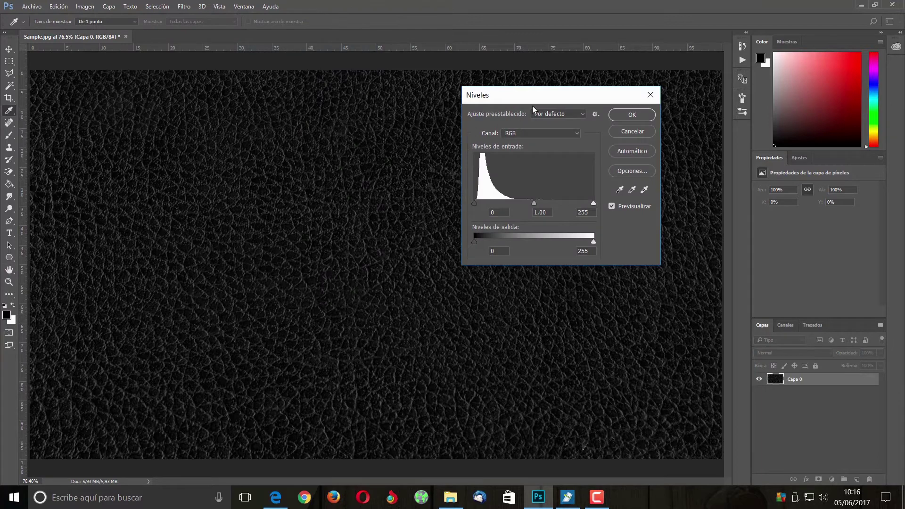
drag(532, 98, 410, 100)
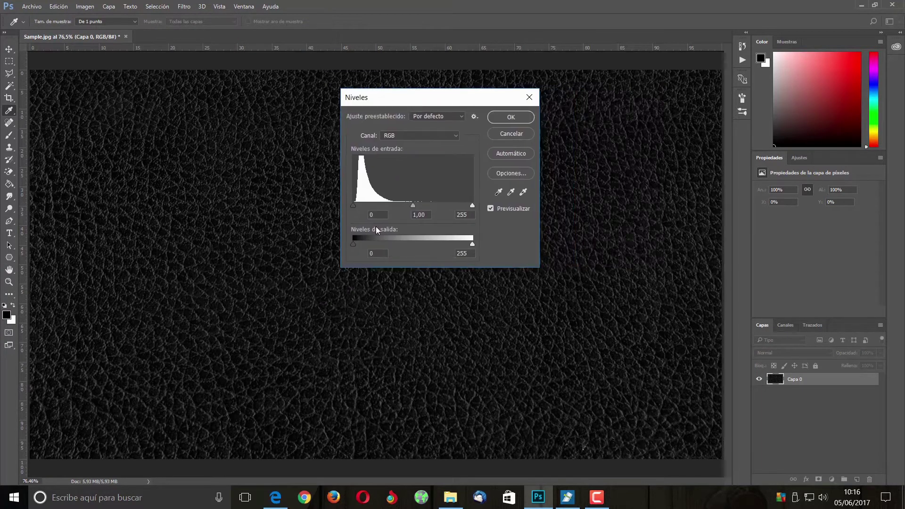
click(472, 216)
text(129)
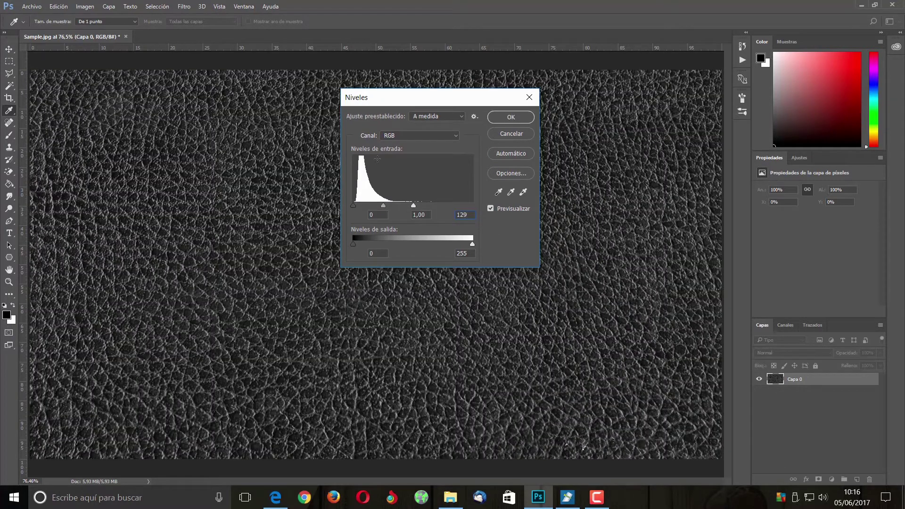
click(524, 115)
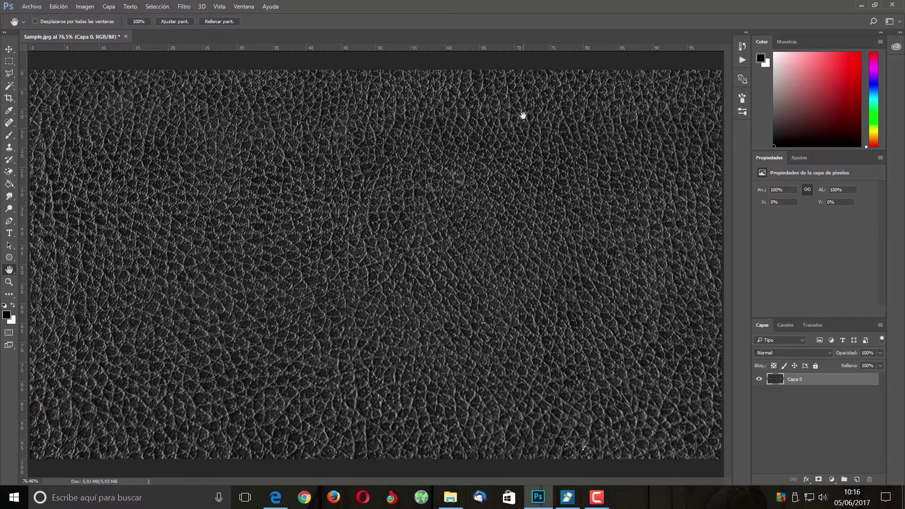
Apply a Gaussian Blur with a radius of 1.5 pixels to the grey leather texture
click(187, 8)
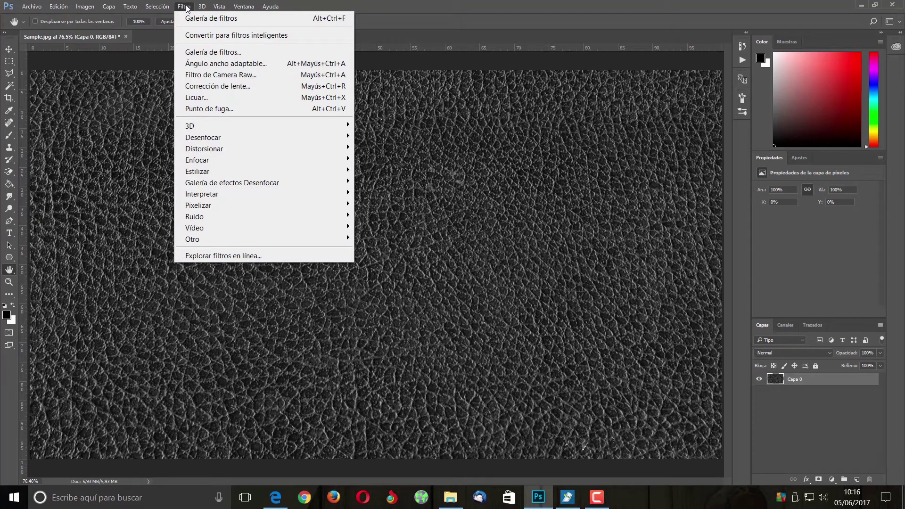
mouse_move(247, 138)
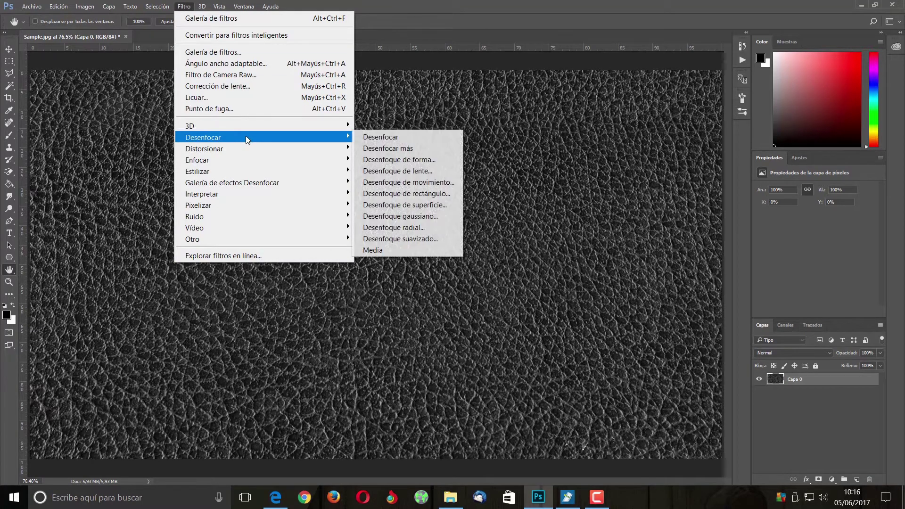
click(434, 217)
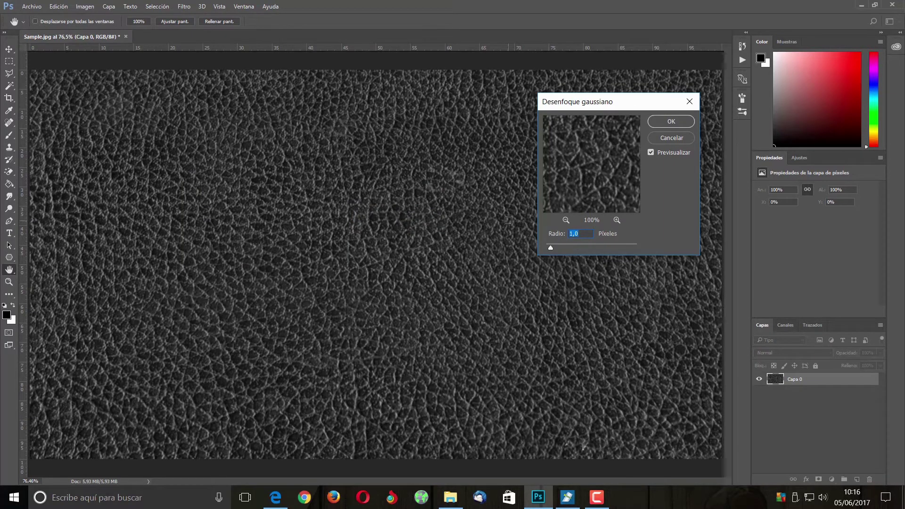
text(1,5)
click(670, 123)
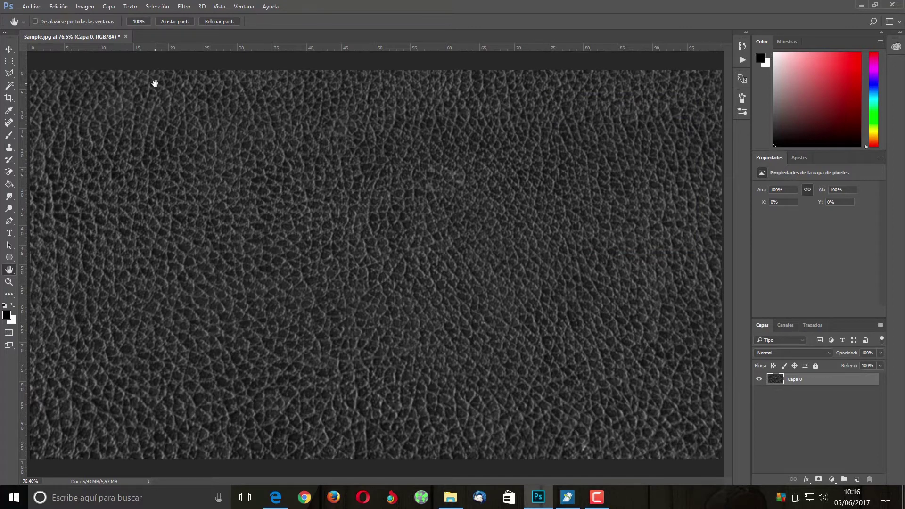
Save the blurred texture as a Photoshop file named mapa and close the document
click(38, 7)
click(80, 136)
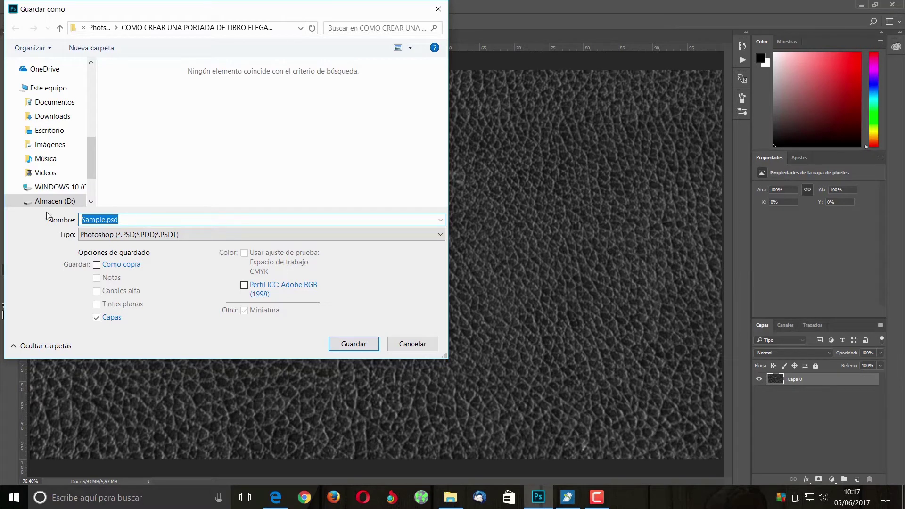
text(mapa)
click(346, 345)
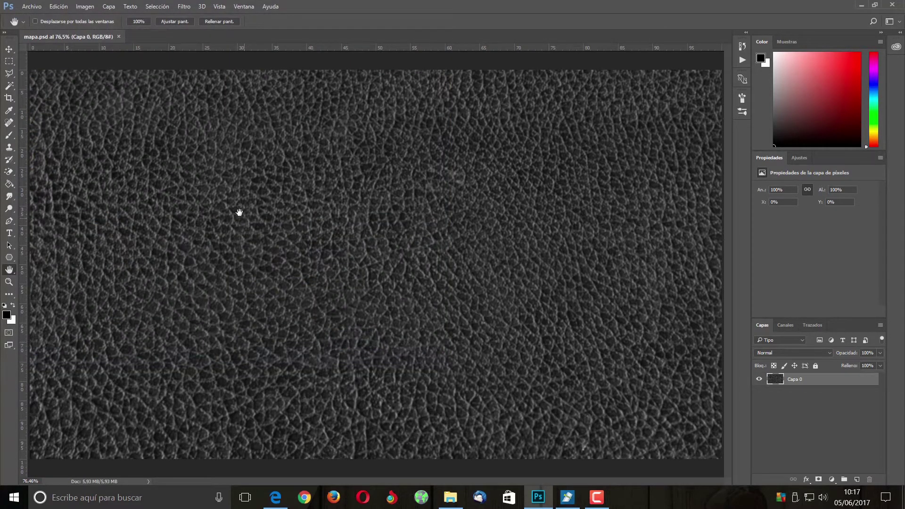
click(119, 37)
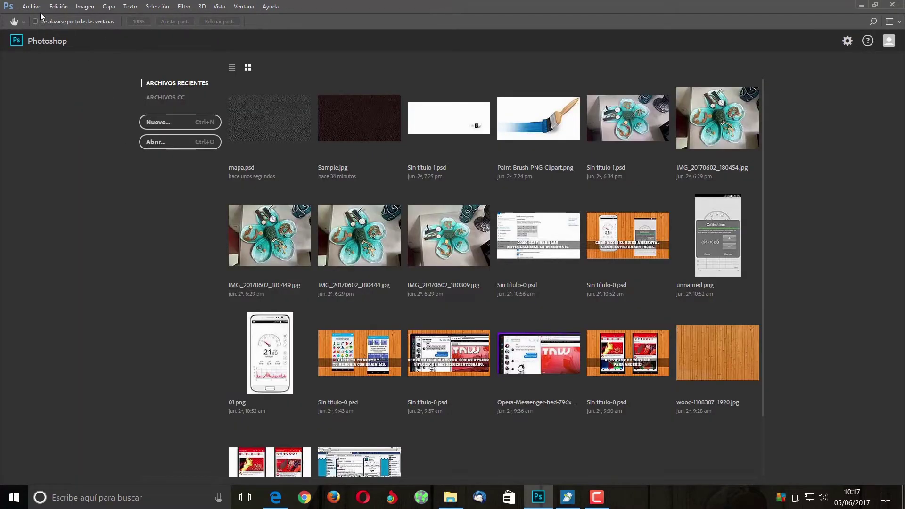
Reopen the recent file Sample.jpg without colour management and fit the image to the window
click(358, 131)
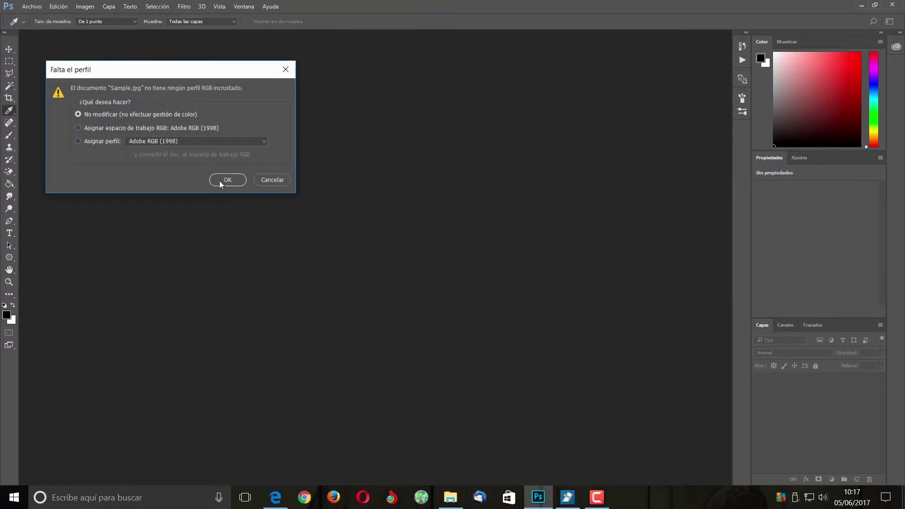
click(222, 182)
key(h)
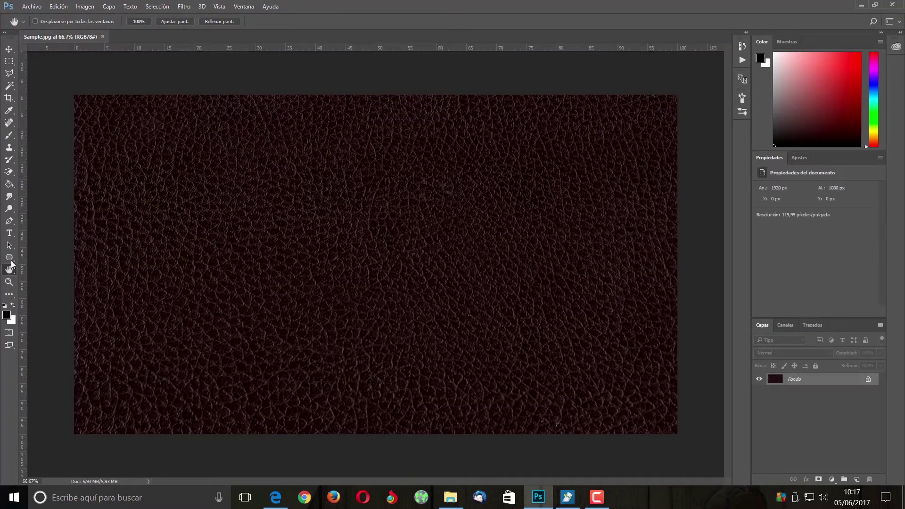
double_click(9, 270)
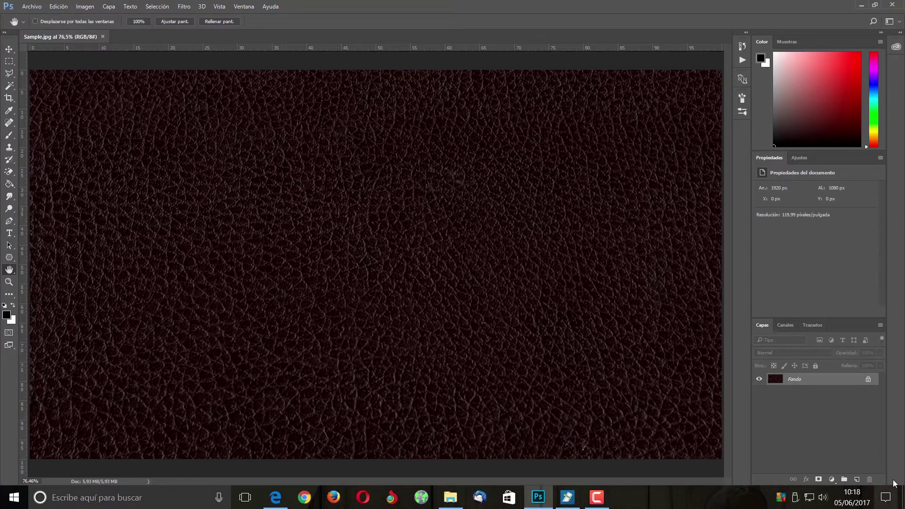
Add a new empty layer above the leather background and set the background colour to #87681e
click(857, 480)
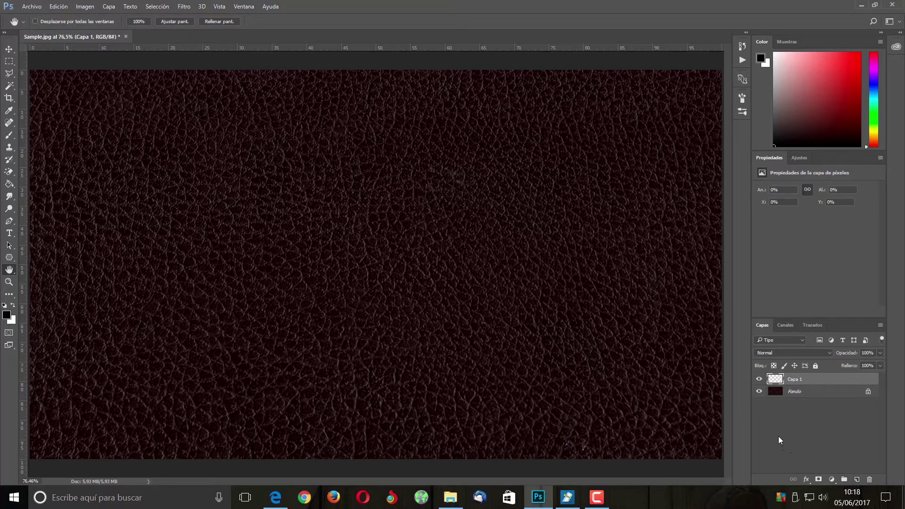
click(12, 321)
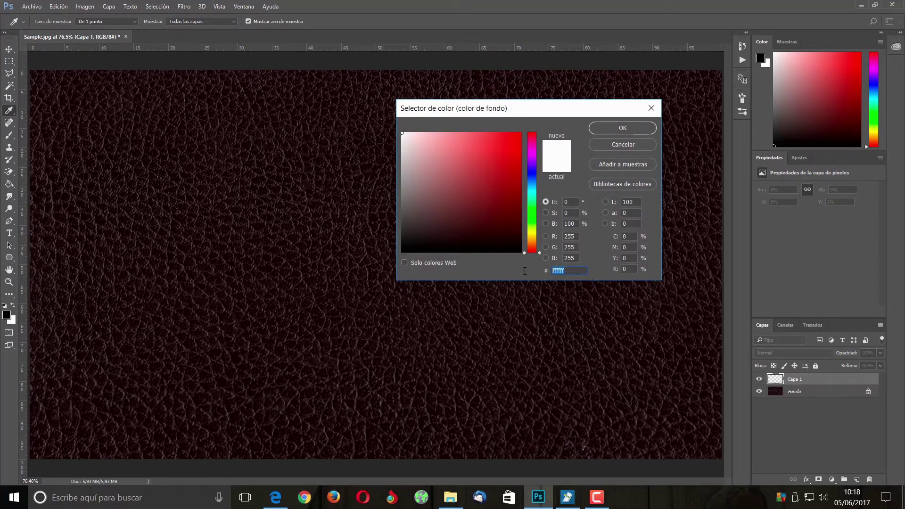
text(87)
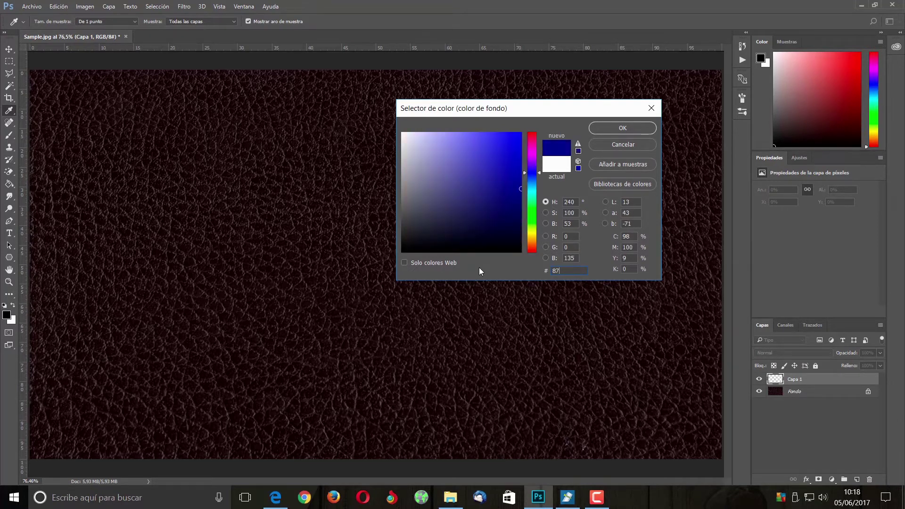
text(681)
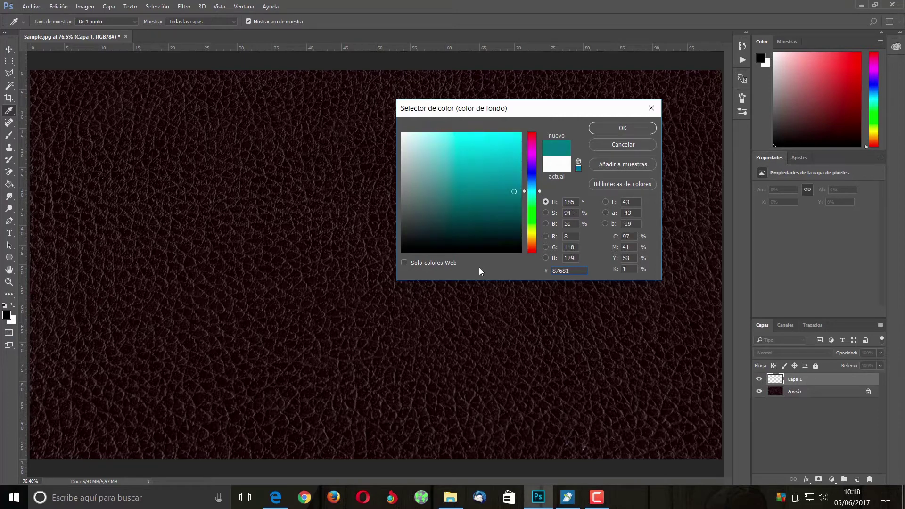
text(e)
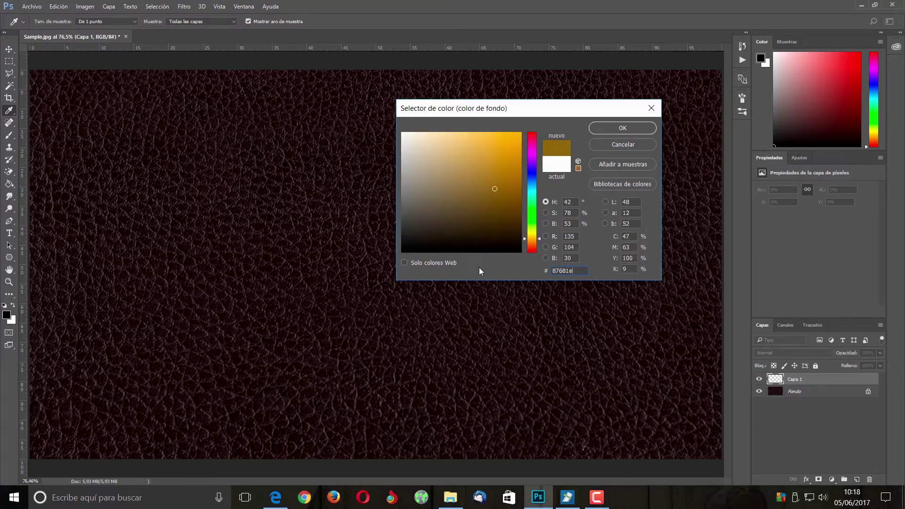
key(space)
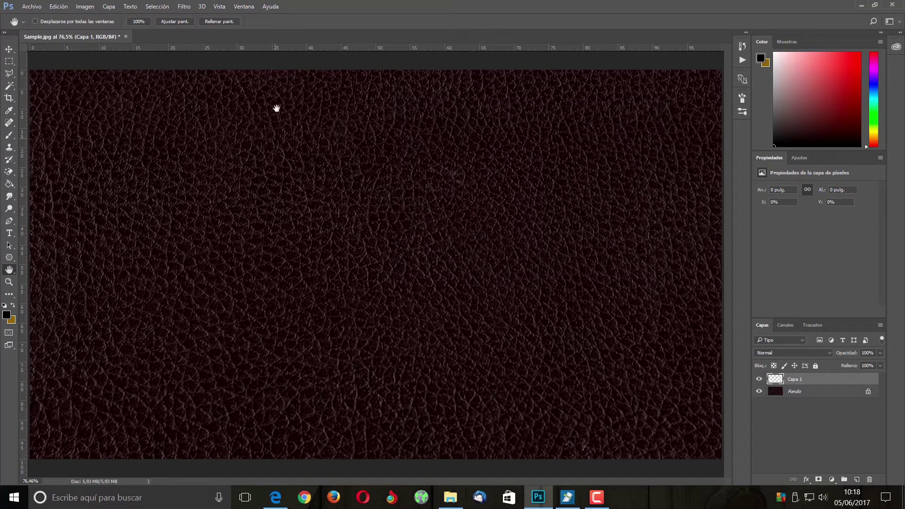
Fill the new layer with the Clouds render filter in black and golden brown
click(184, 6)
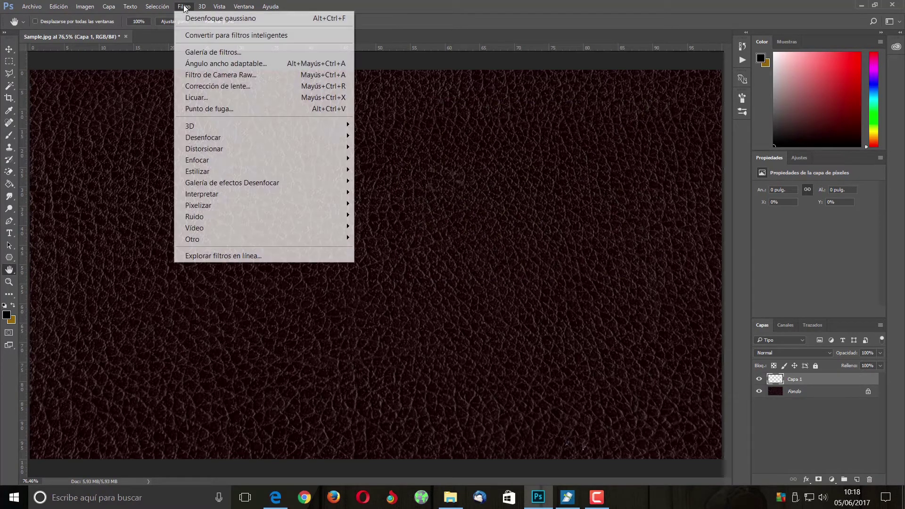
mouse_move(219, 196)
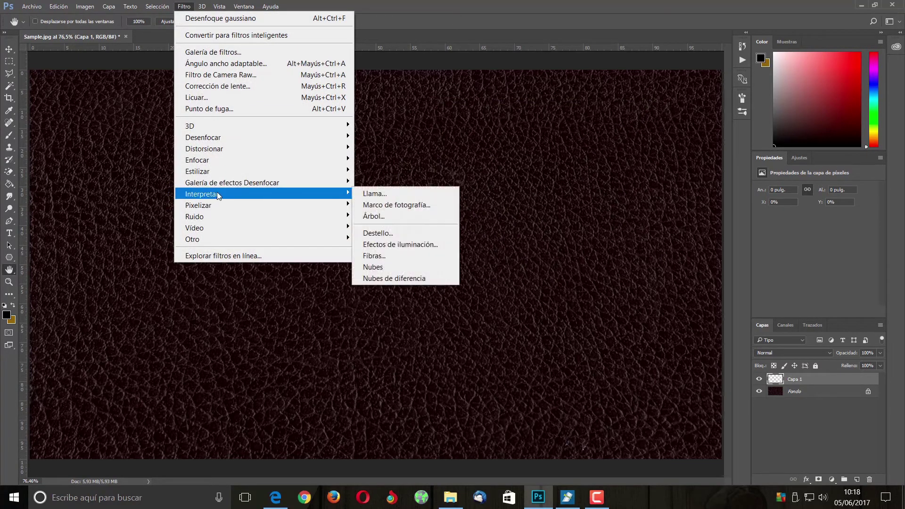
click(415, 267)
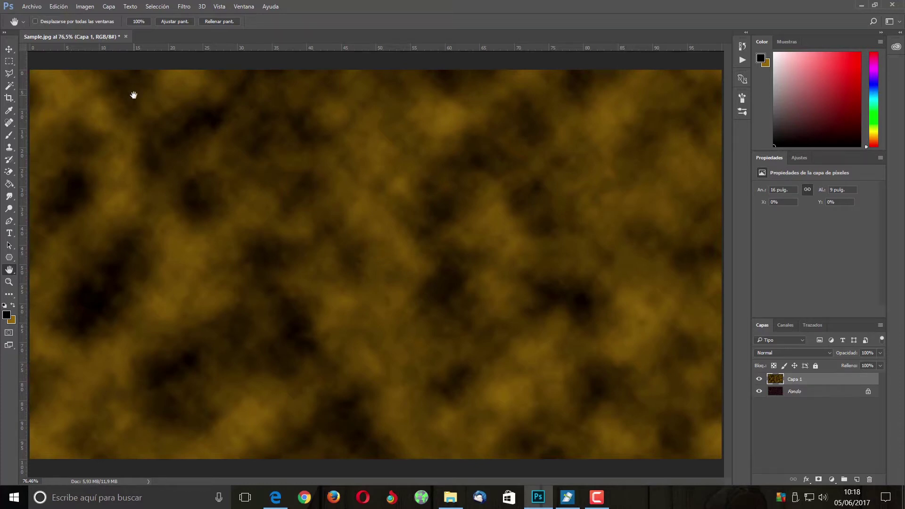
Set the clouds layer's brightness to 40 and its contrast to 30
click(85, 6)
mouse_move(120, 34)
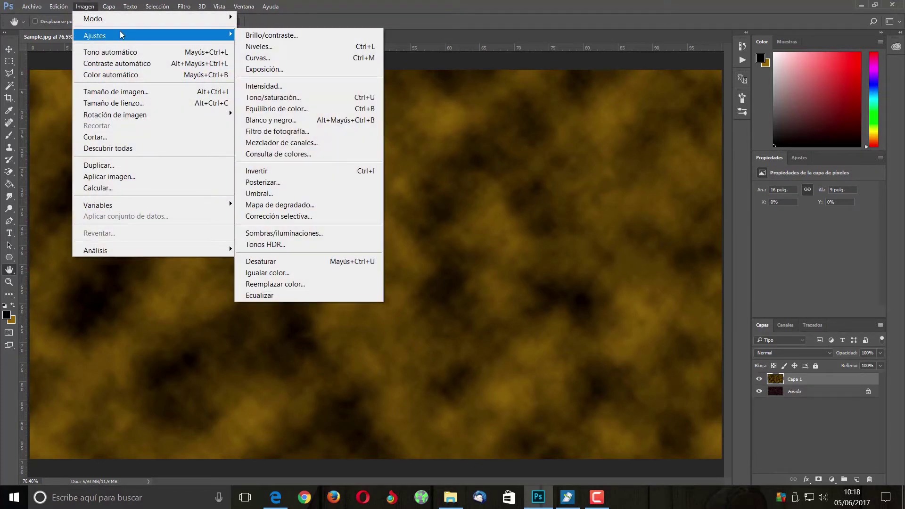
click(275, 33)
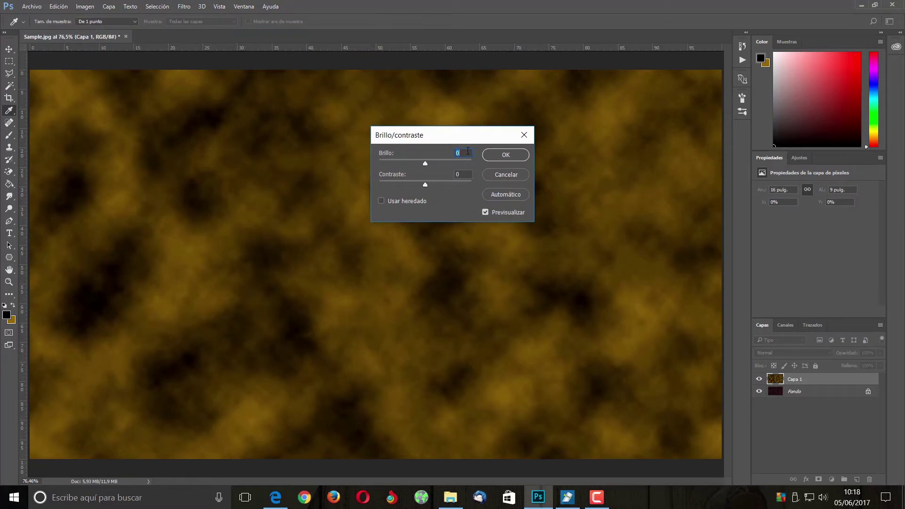
text(40)
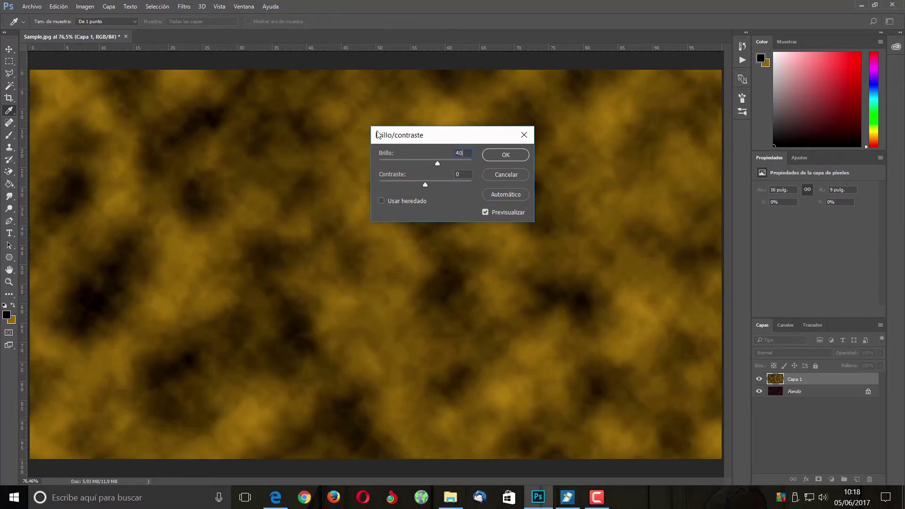
click(467, 176)
text(30)
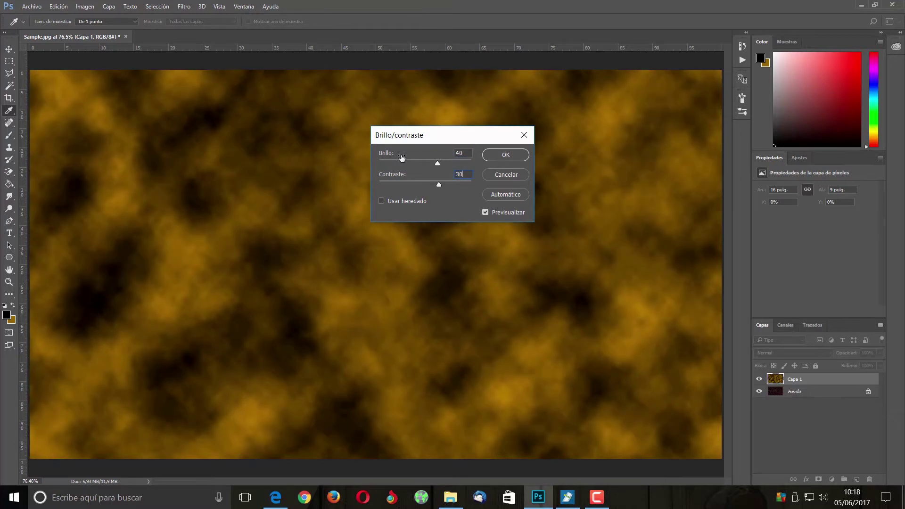
click(506, 155)
key(h)
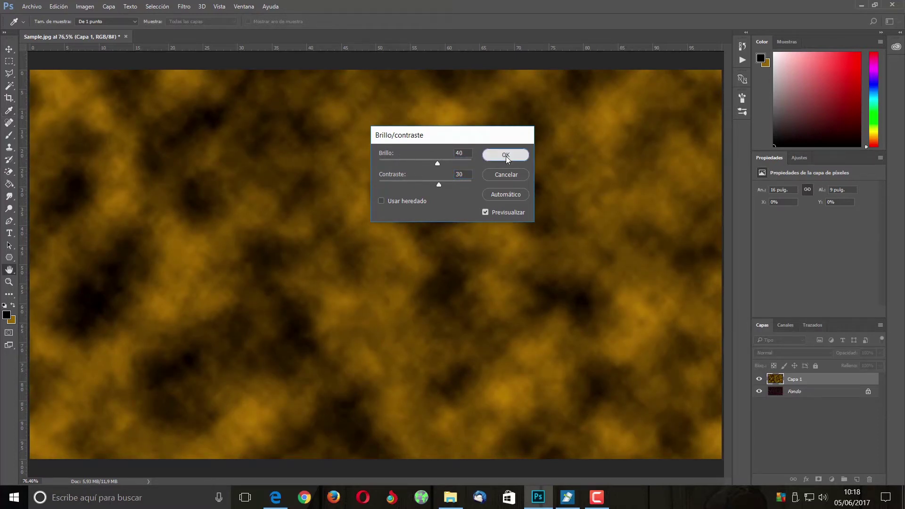
Apply the Glass filter to the clouds layer with distortion 18, smoothness 4, Frosted texture and 200% scale, and switch to the Move tool
click(188, 7)
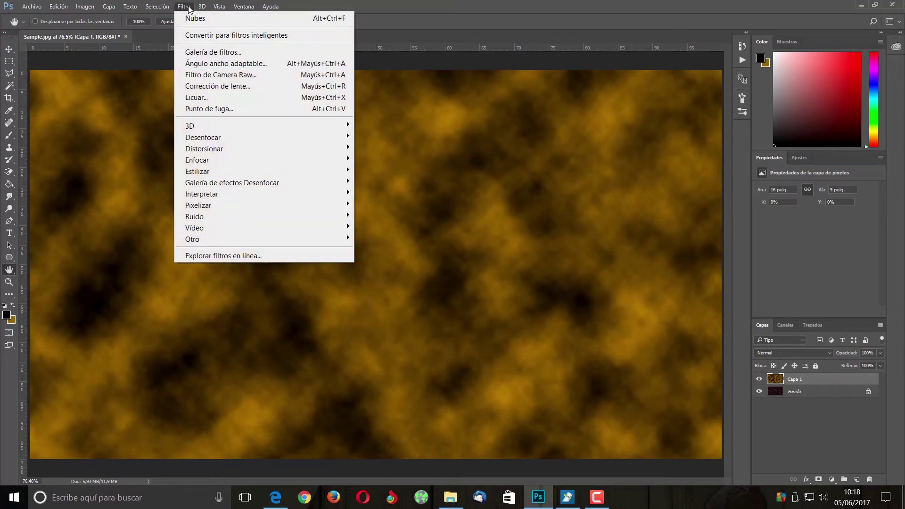
click(246, 52)
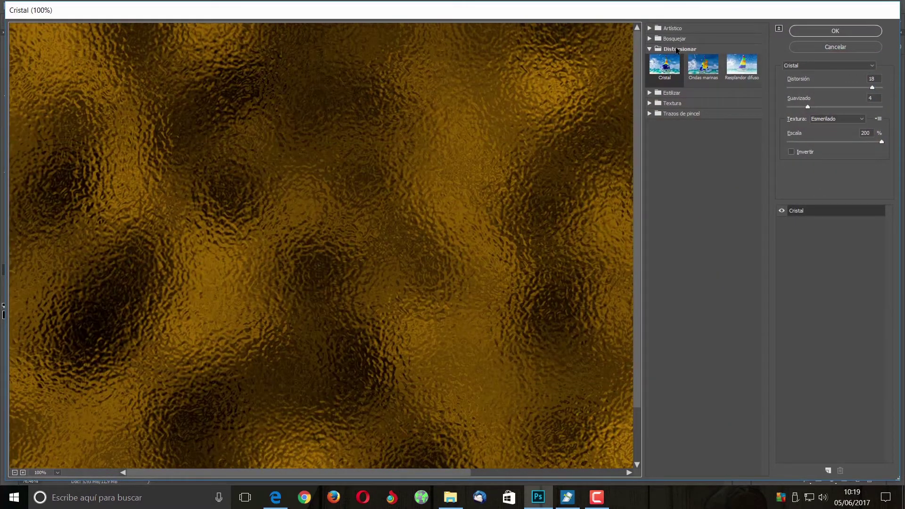
click(675, 48)
click(651, 49)
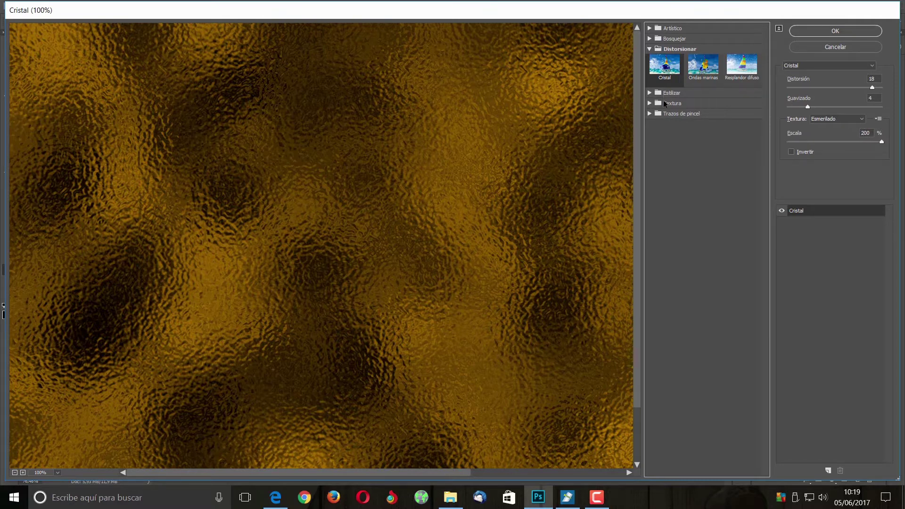
click(823, 32)
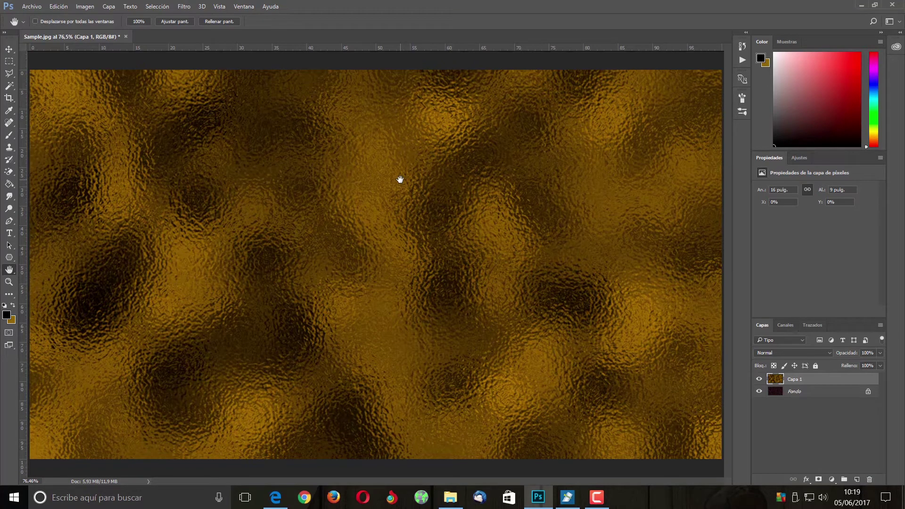
key(v)
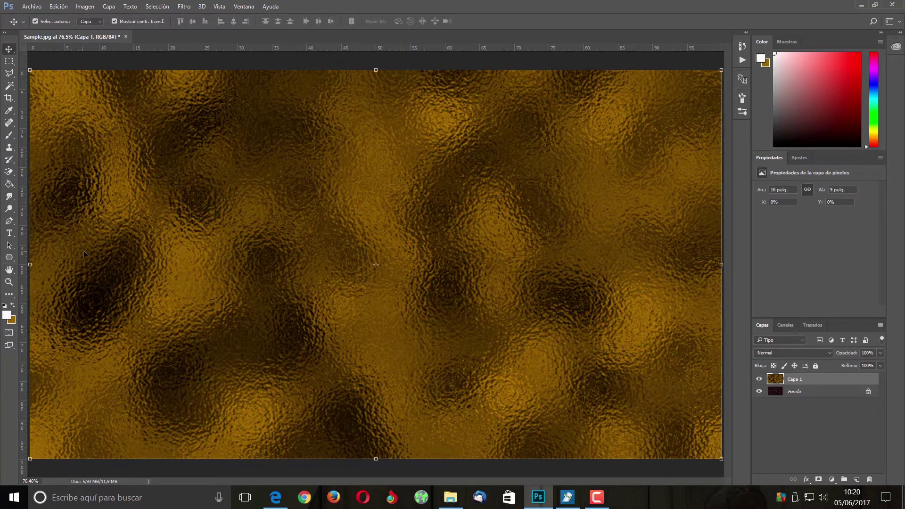
Start a new horizontal text on the canvas in Times New Roman Regular at 144 pt with a white text colour
click(10, 234)
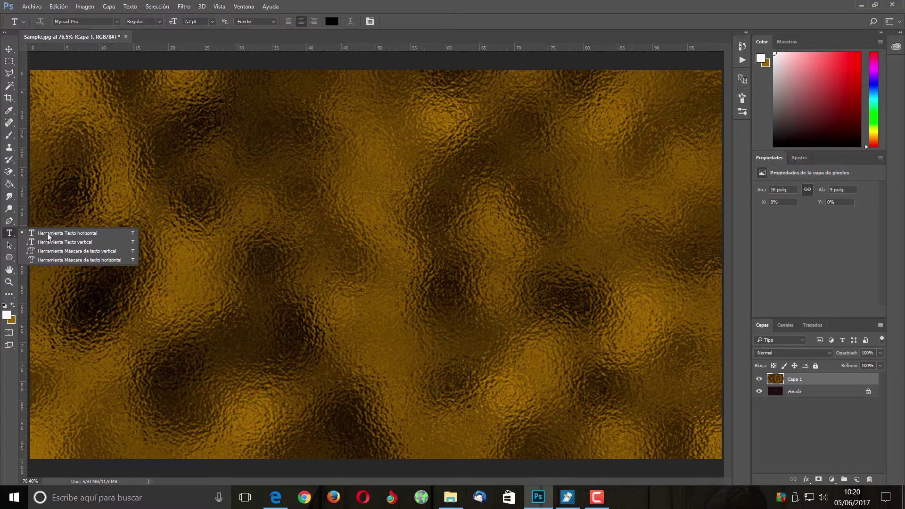
click(58, 233)
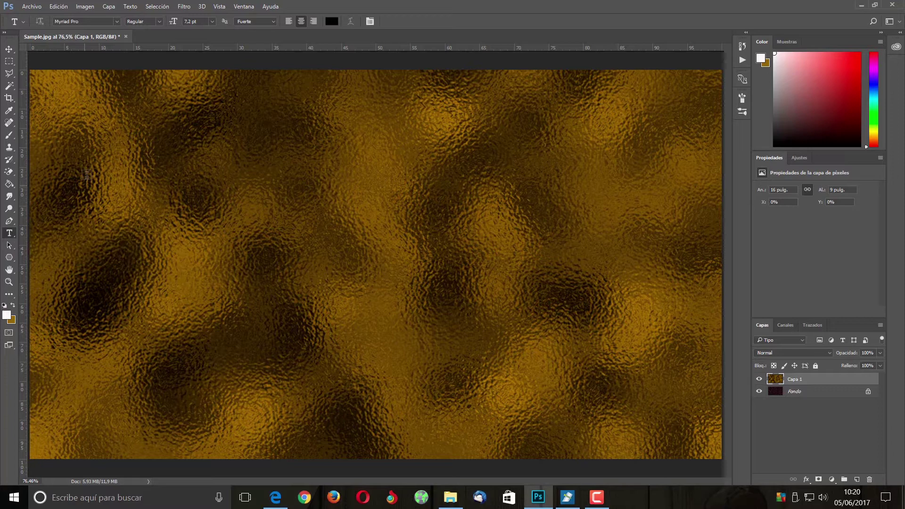
click(119, 163)
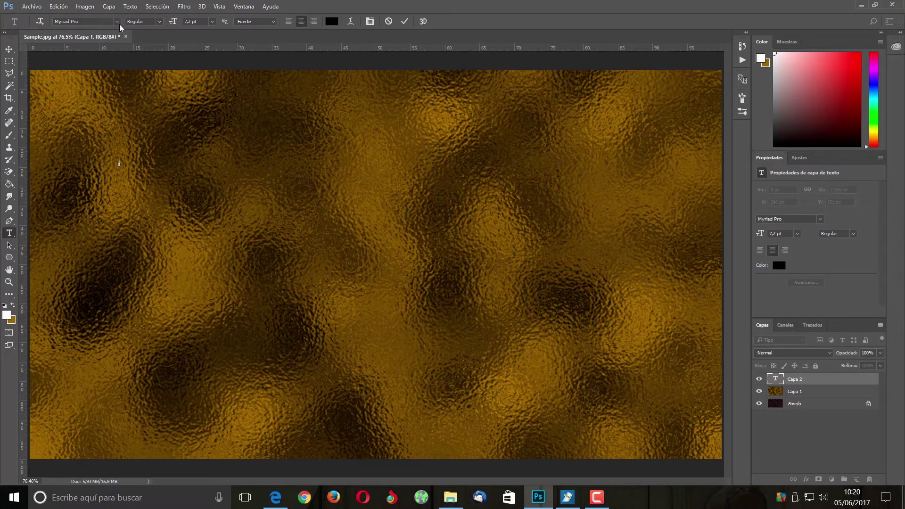
click(117, 22)
scroll(238, 206, up, 1)
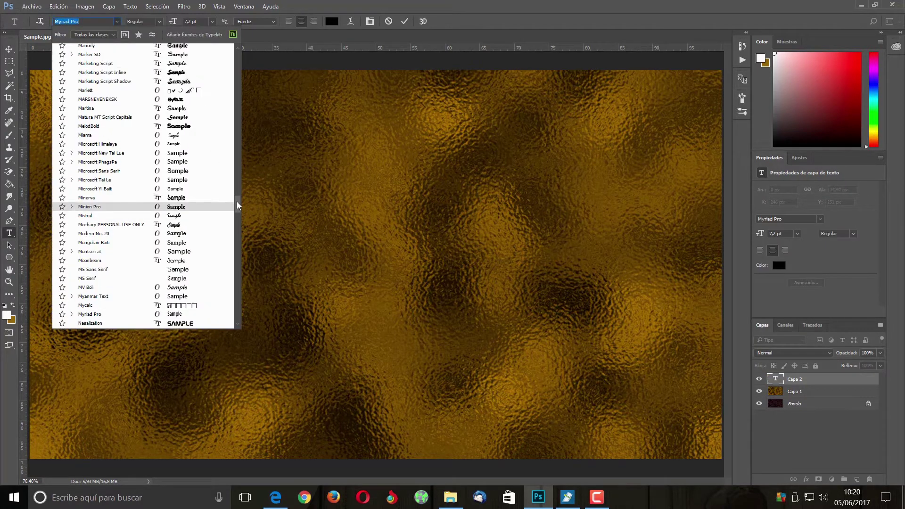
scroll(226, 113, down, 10)
click(129, 52)
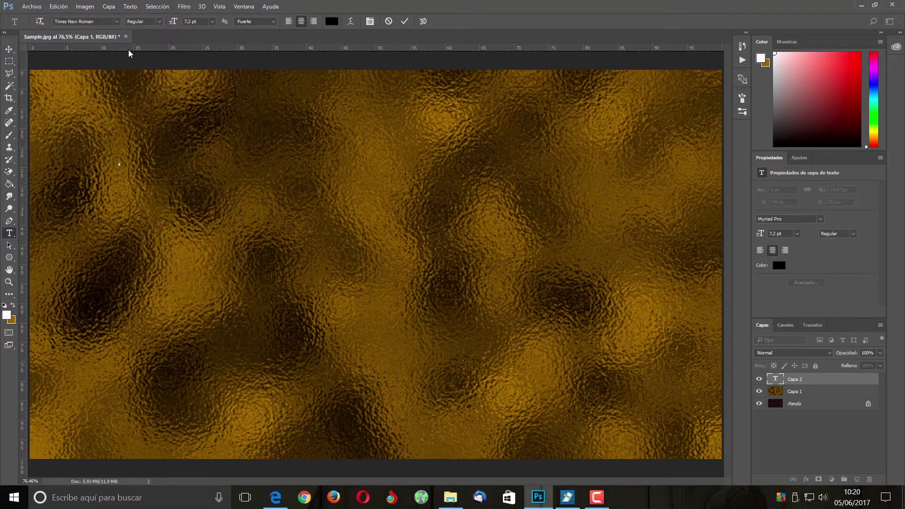
click(191, 21)
text(144)
click(330, 23)
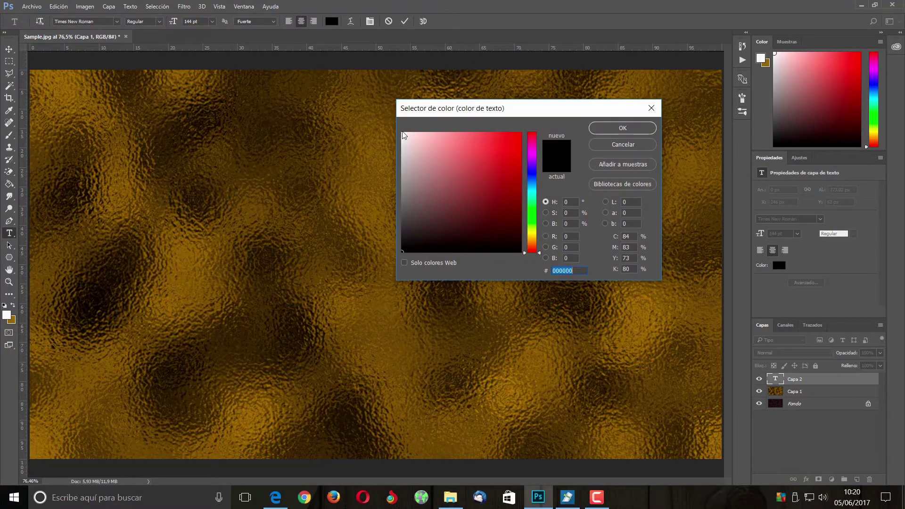
click(404, 134)
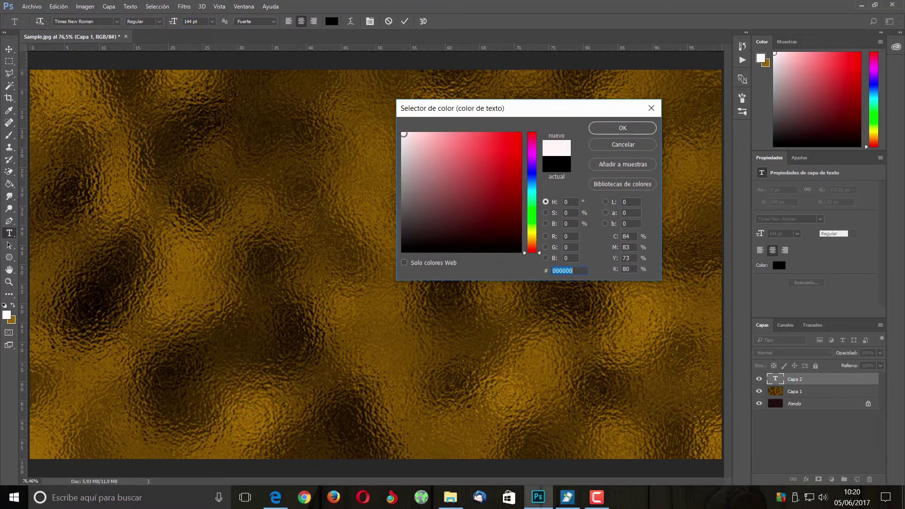
click(607, 129)
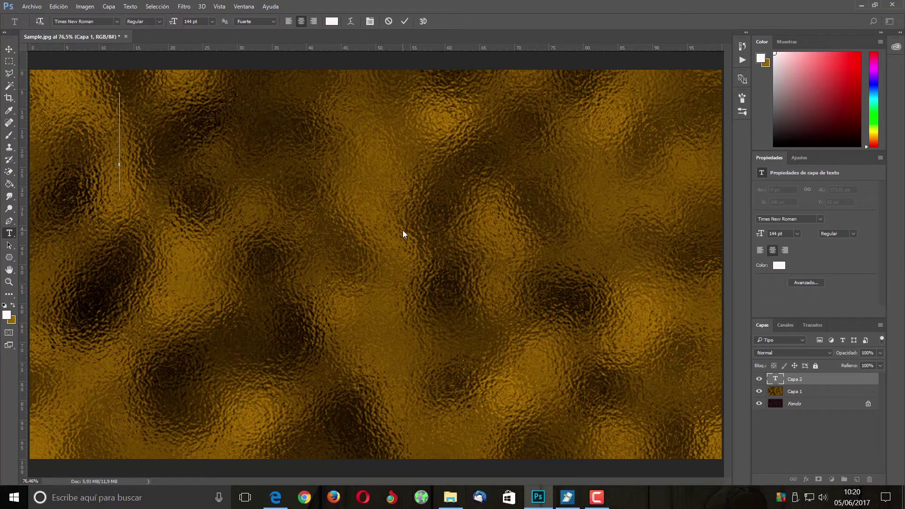
Enter the title "PHOTOSHOP" with "ES ARTE" on a second line and commit the text
text(p)
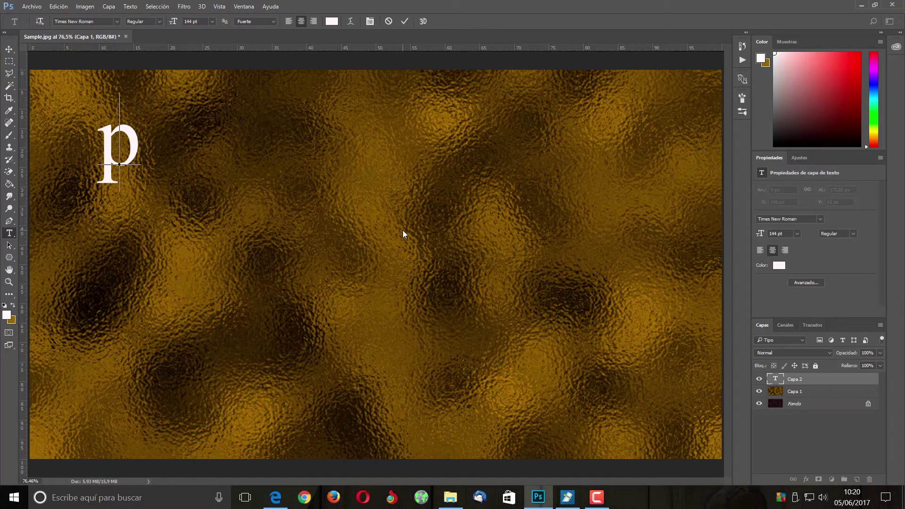
key(BackSpace)
text(P)
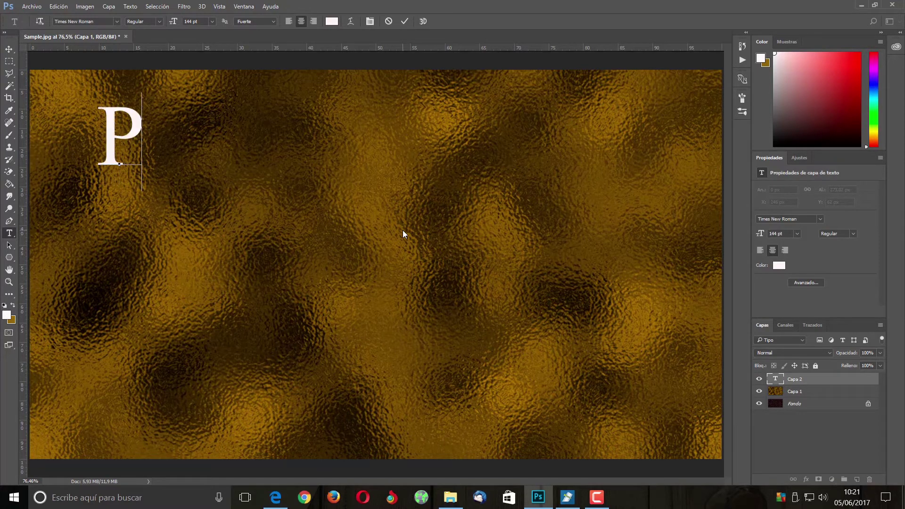
text(HOTOS)
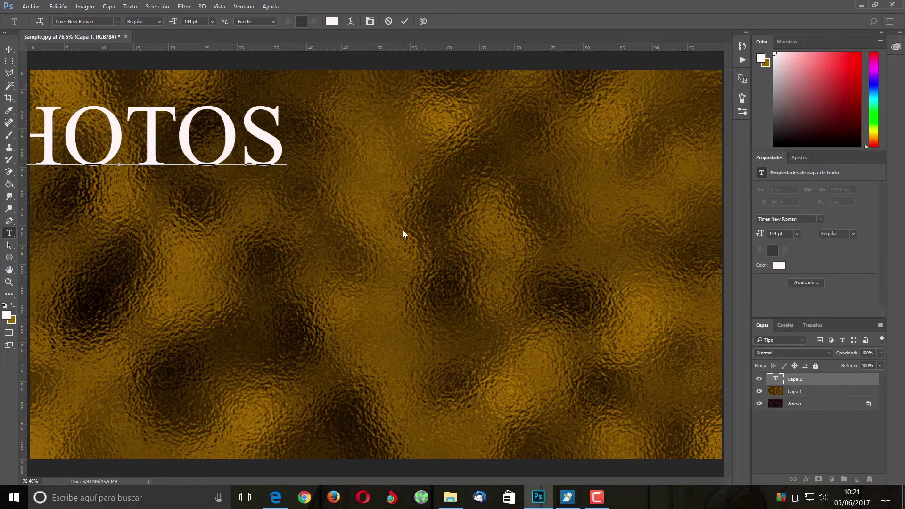
text(HOP)
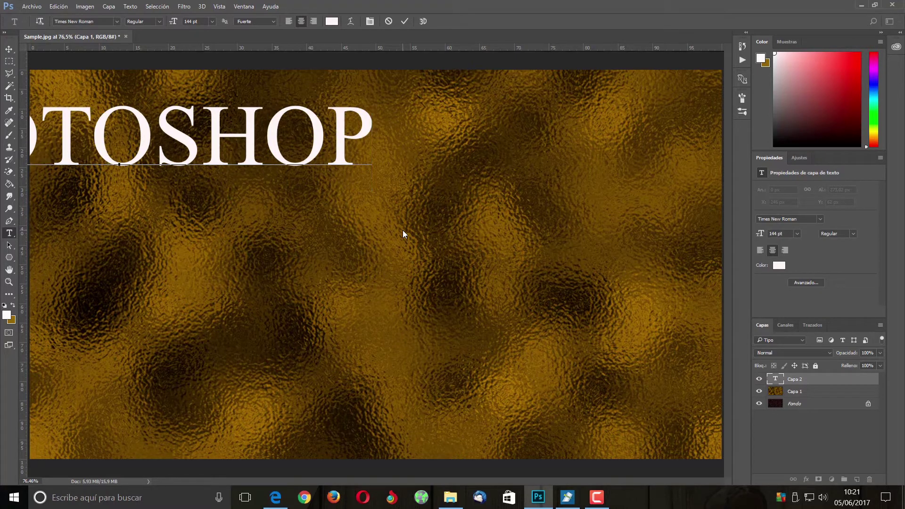
key(Return)
text(ES)
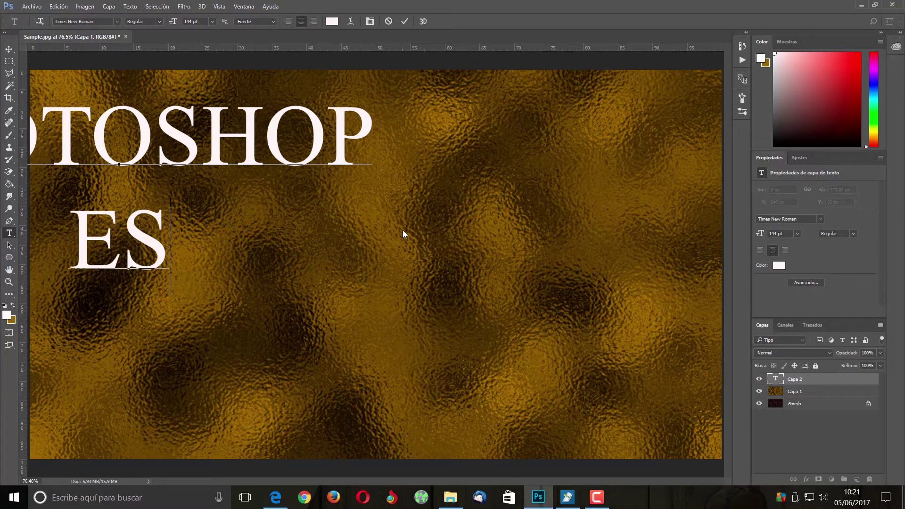
text( ARTE)
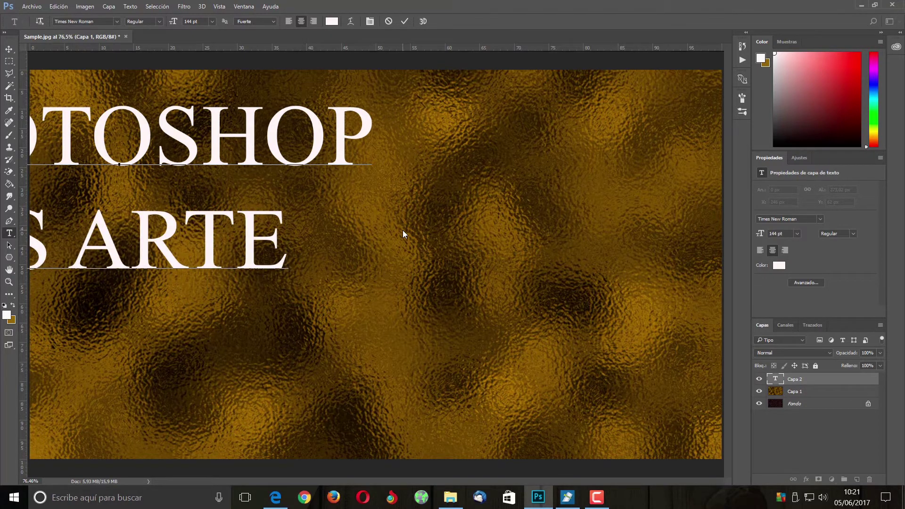
click(405, 22)
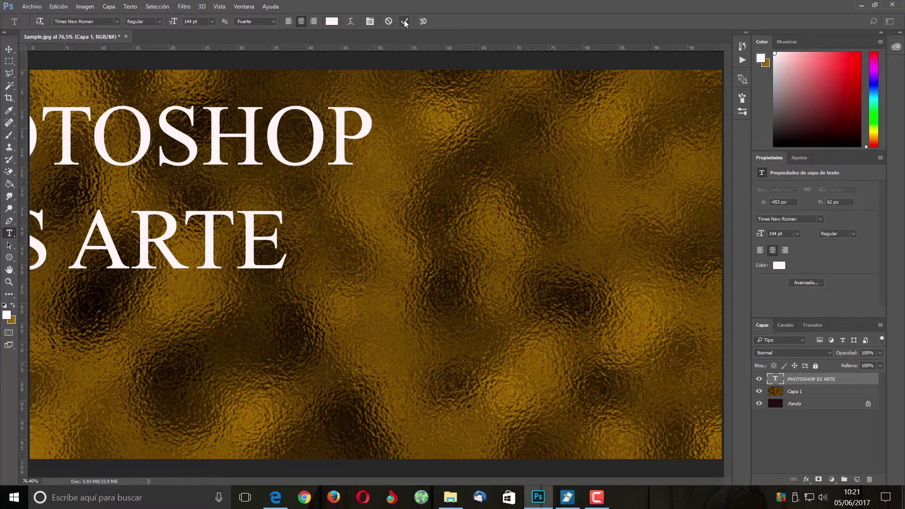
Move the title text so it is centred horizontally in the upper half of the canvas
click(10, 49)
key(Right)
key(Right)
key(Right)
key(Right)
key(Right)
key(Right)
key(Right)
key(Right)
key(Right)
key(Right)
key(Right)
key(Right)
key(Right)
key(Right)
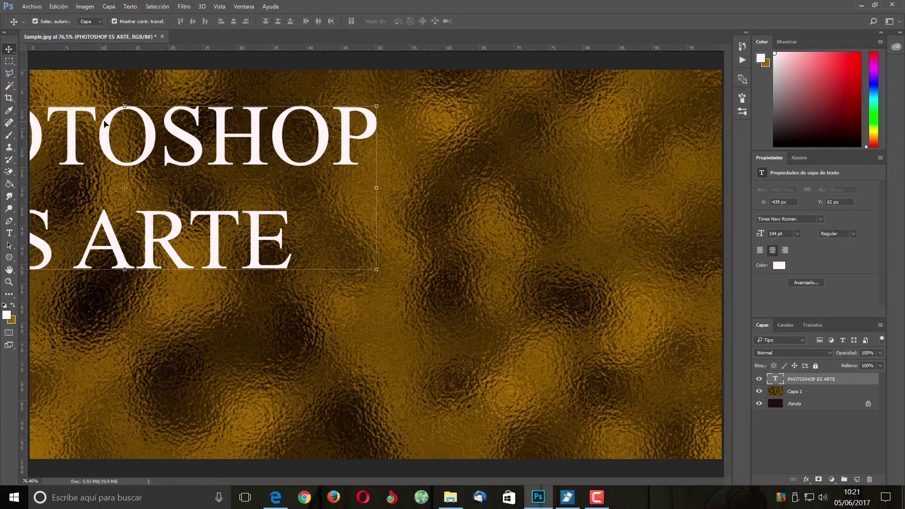
drag(107, 124, 352, 131)
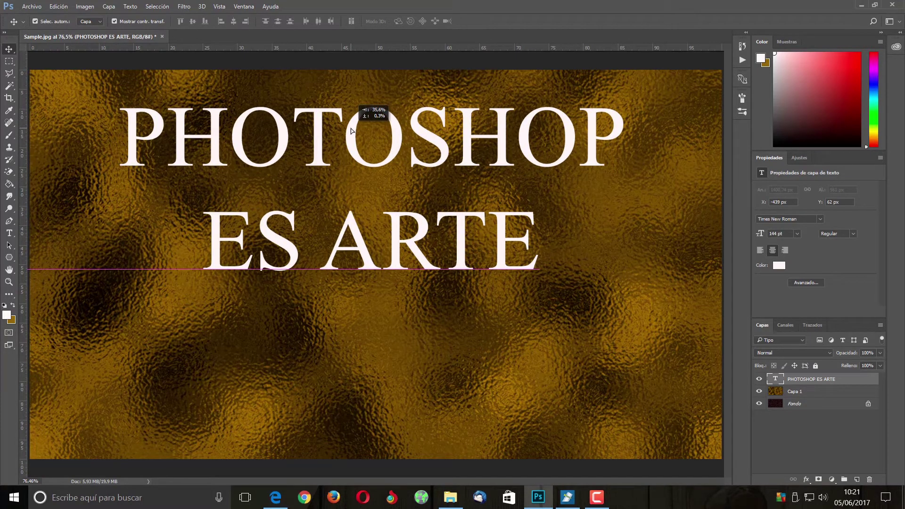
drag(351, 131, 355, 128)
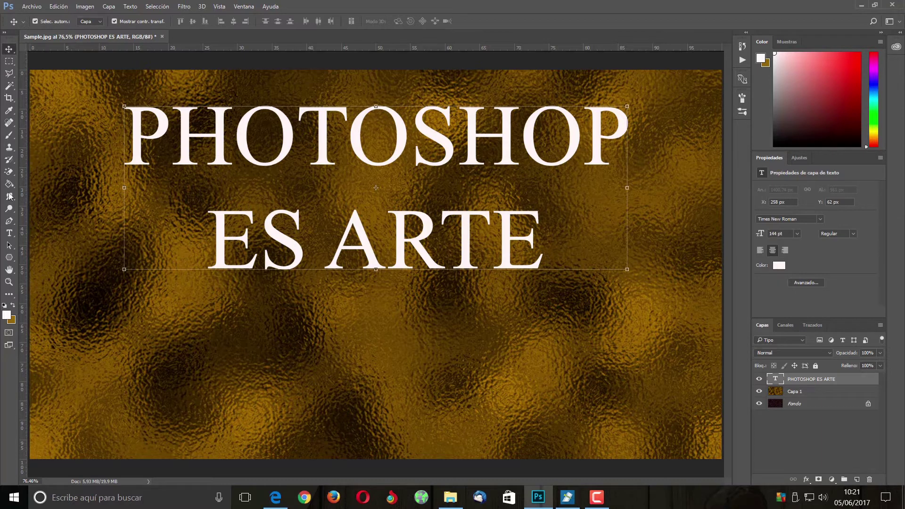
Enlarge the initial P of "PHOTOSHOP" to 160 pt
click(9, 234)
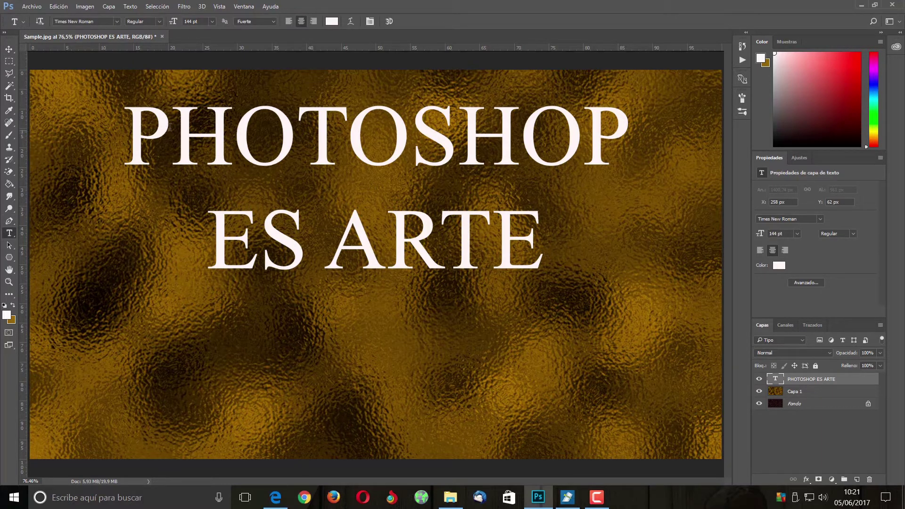
click(127, 126)
drag(128, 127, 172, 127)
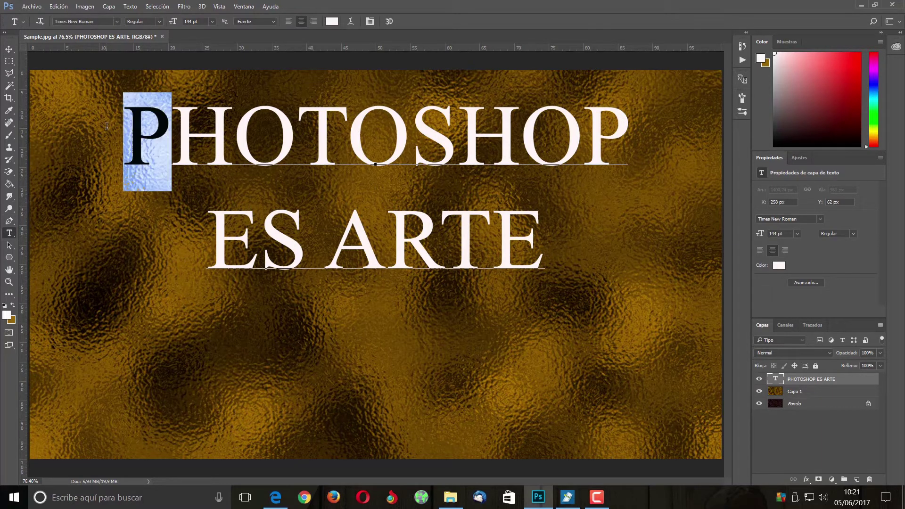
click(198, 21)
text(16)
key(Return)
text(0)
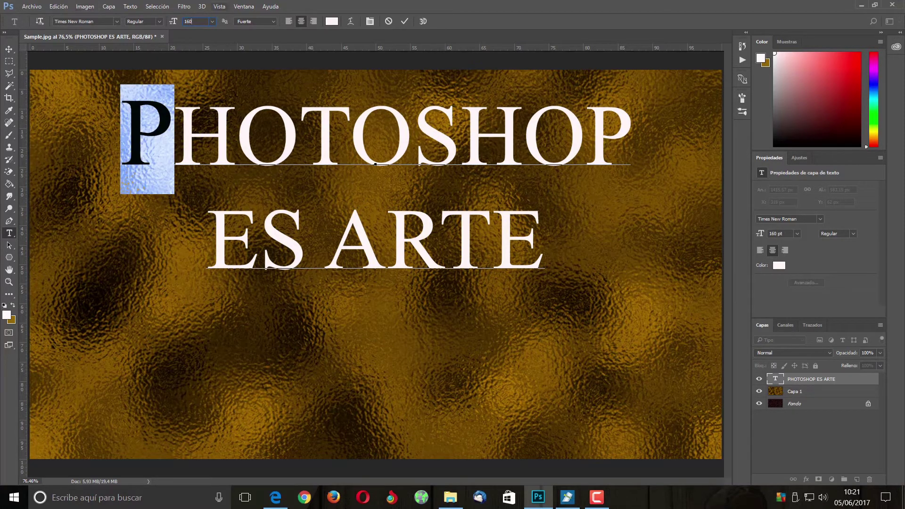
click(405, 21)
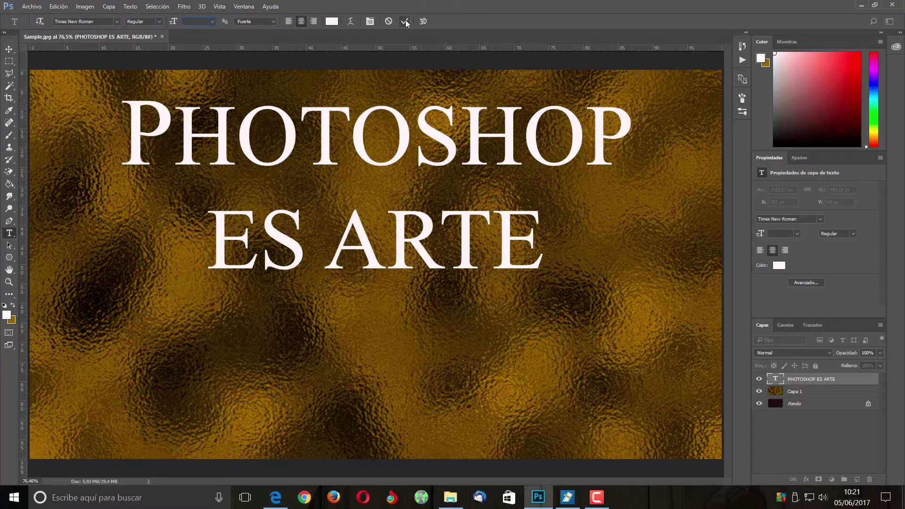
Enlarge the initial E of "ES" and the initial A of "ARTE" to 160 pt and commit the text
drag(225, 231, 258, 236)
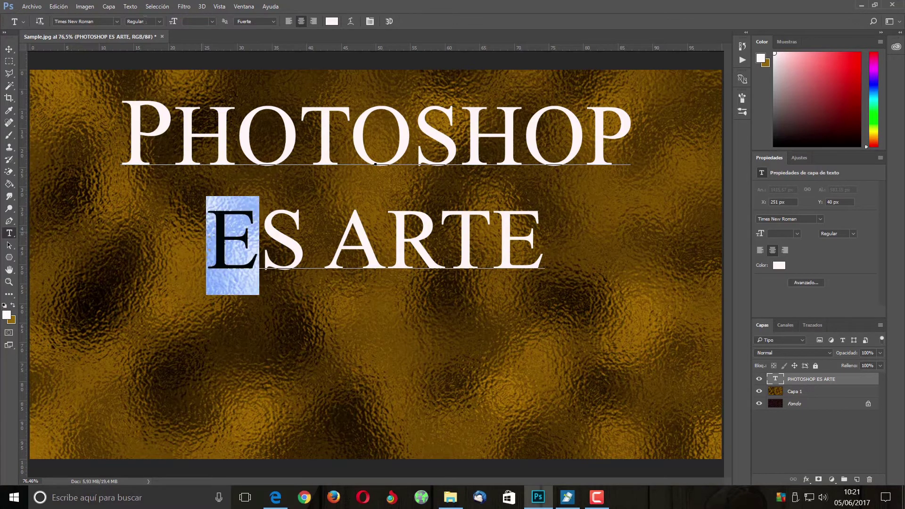
click(212, 22)
click(213, 22)
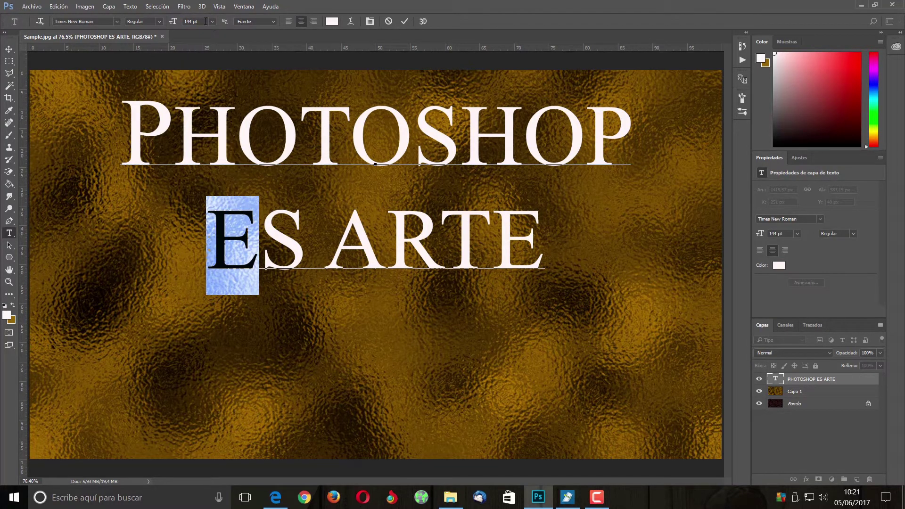
text(160)
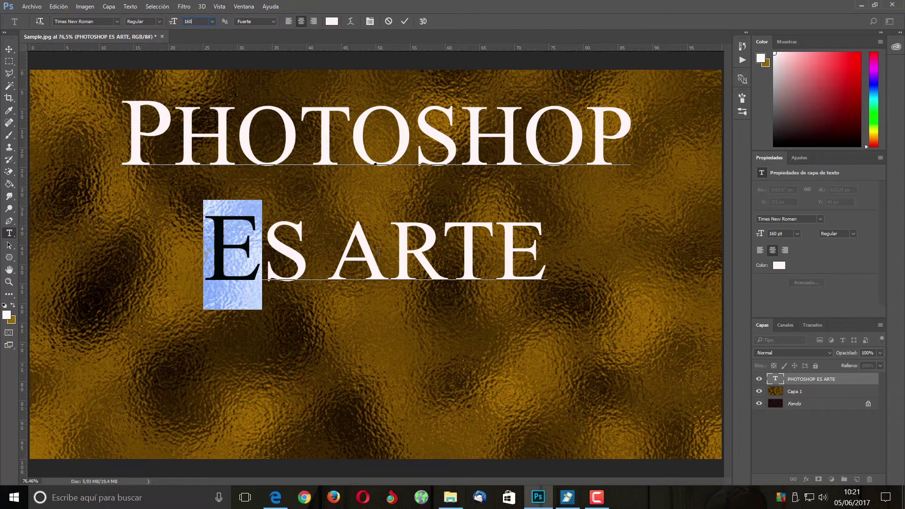
drag(391, 246, 333, 247)
text(160)
key(Return)
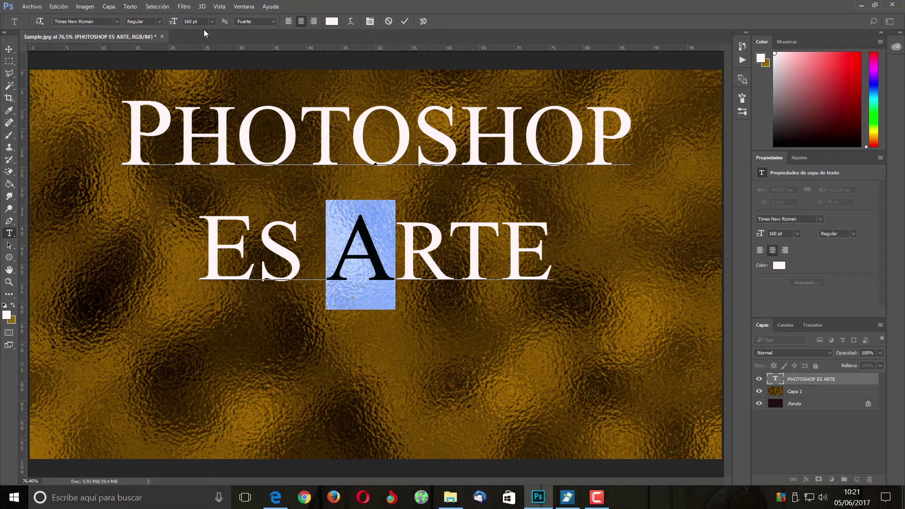
click(407, 22)
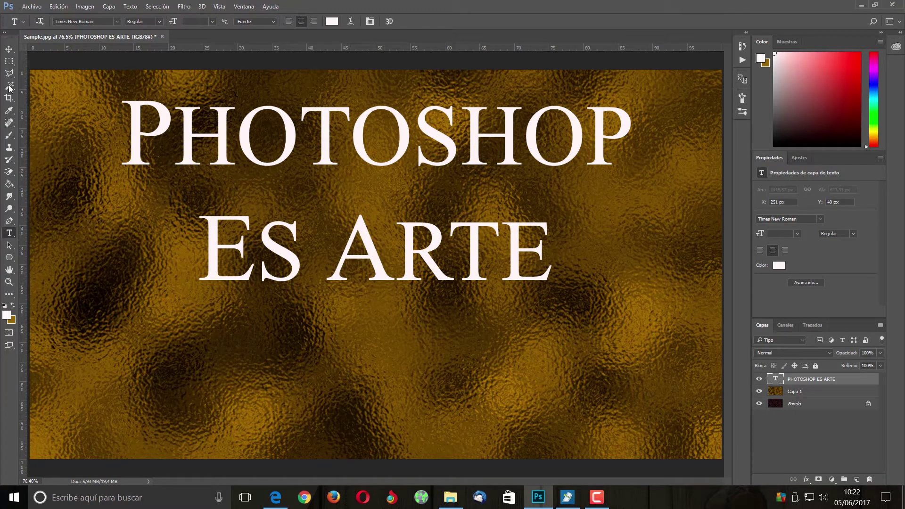
Shift the title text slightly upward, closer to the upper edge of the canvas
click(10, 51)
key(Up)
key(Up)
key(Up)
key(Up)
key(Up)
key(Up)
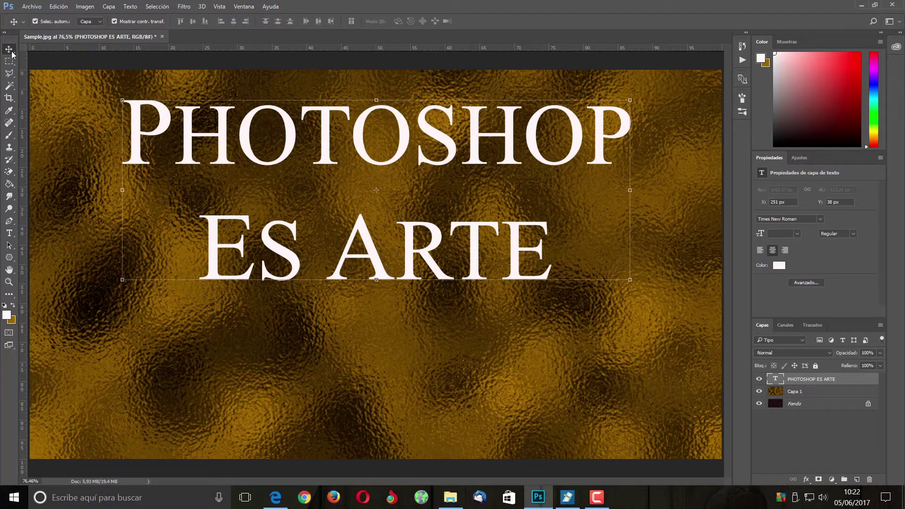
drag(293, 124, 291, 121)
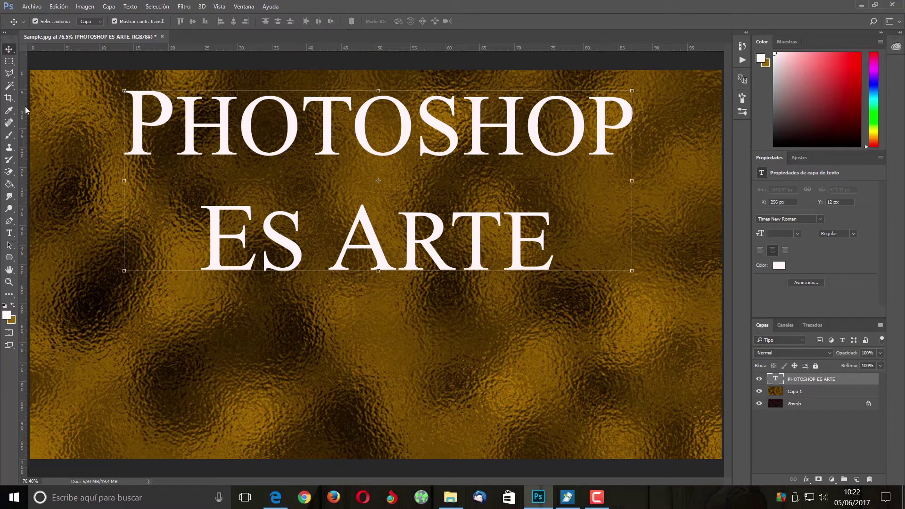
Start another text below the title and set its font size to 34 pt
click(9, 234)
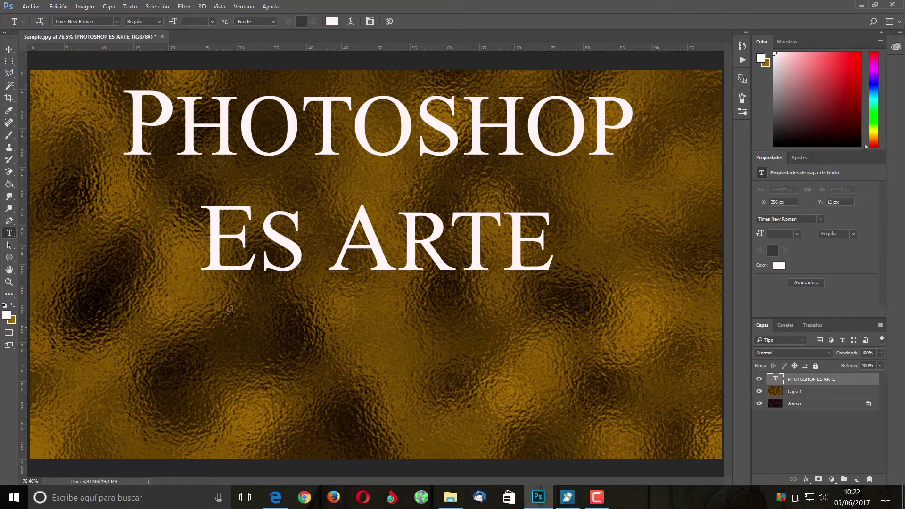
click(268, 338)
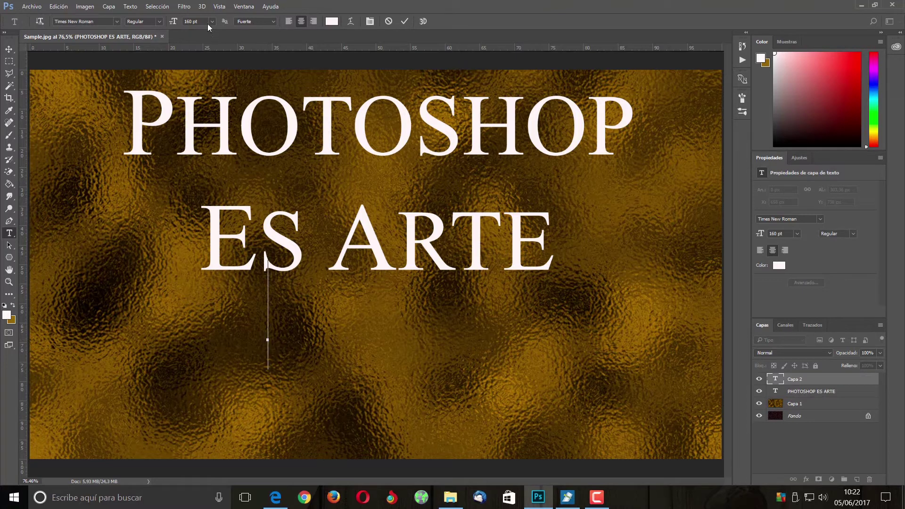
click(191, 21)
text(3)
text(4)
key(Return)
Add a credit reading "by" with the author's name on a second line, and centre it beneath the title
click(283, 330)
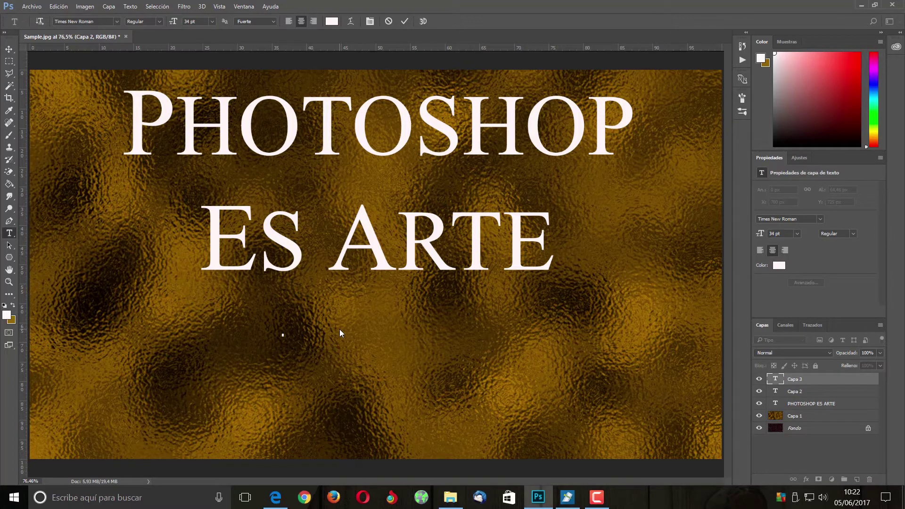
text(by)
key(Return)
text(Ebm)
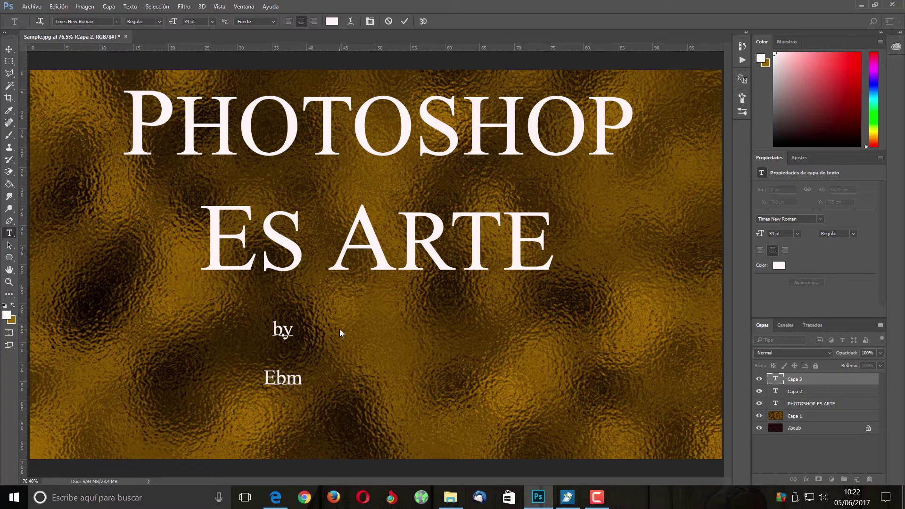
click(405, 22)
click(9, 48)
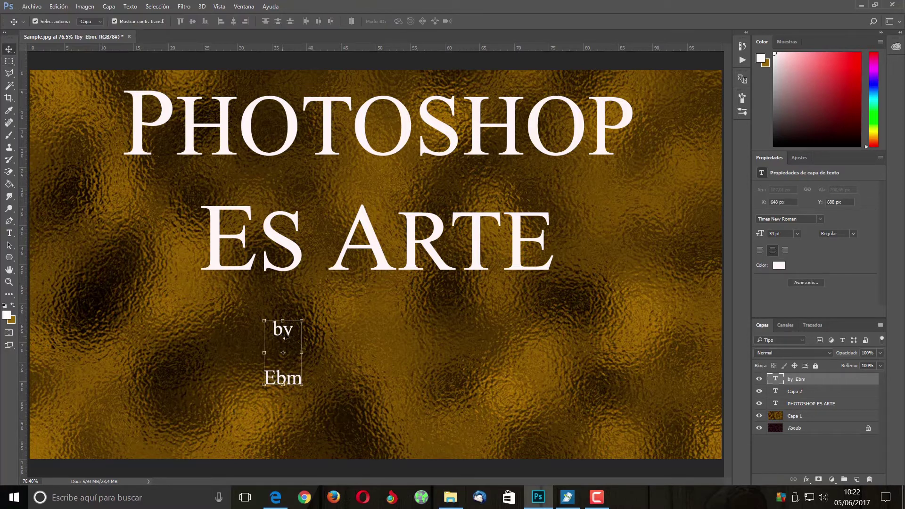
drag(284, 337, 366, 353)
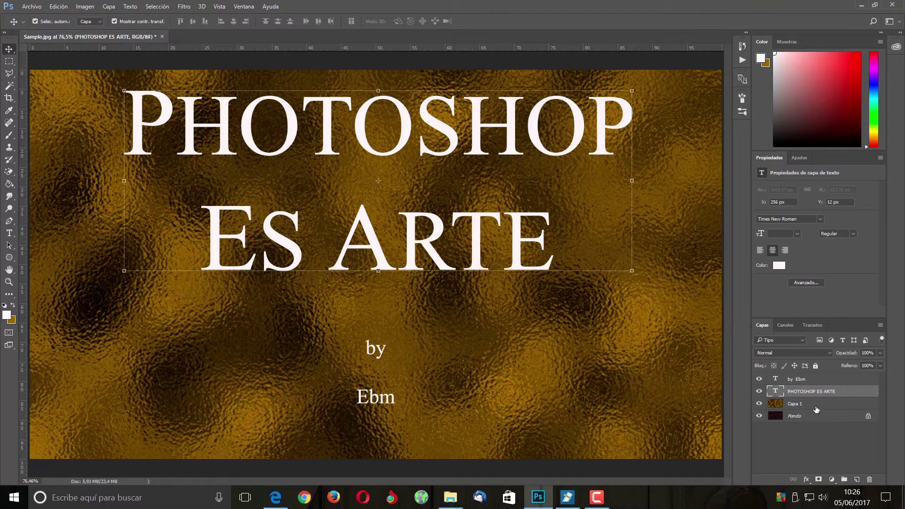
Combine the title and credit text layers into a single smart object
ctrl+click(804, 380)
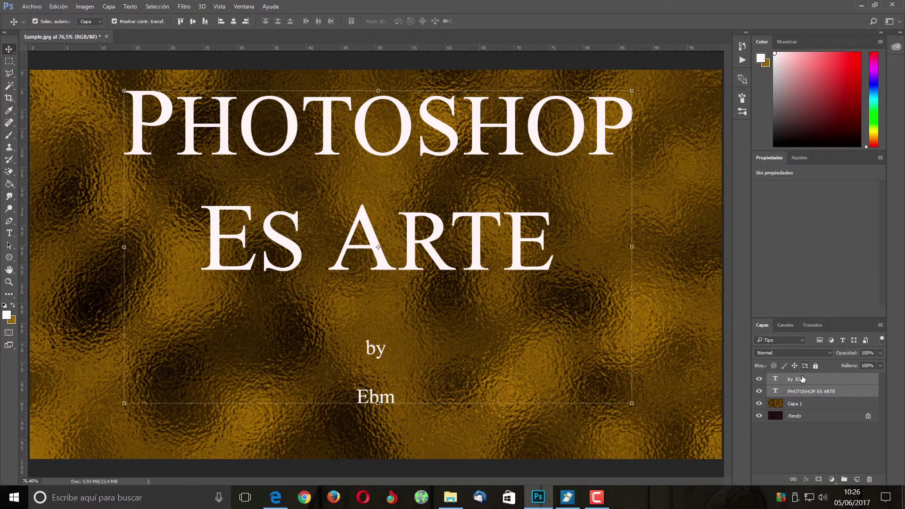
right_click(802, 376)
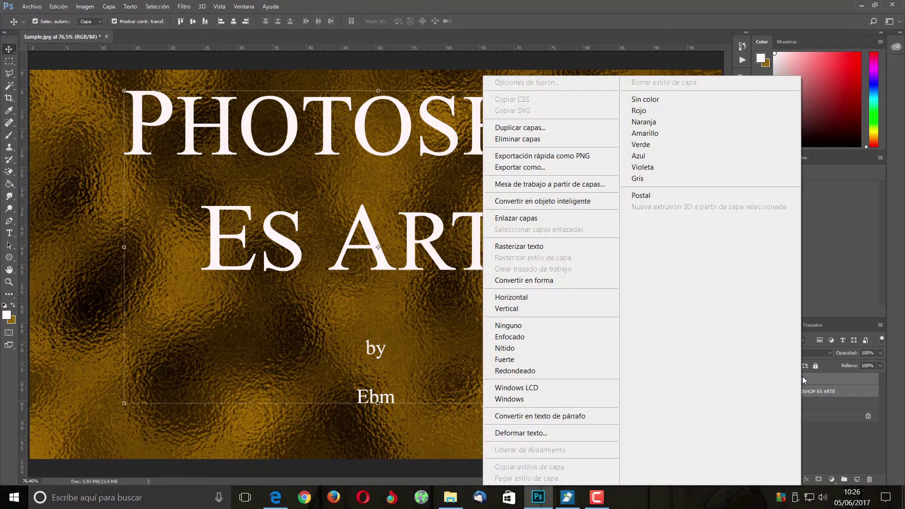
click(571, 202)
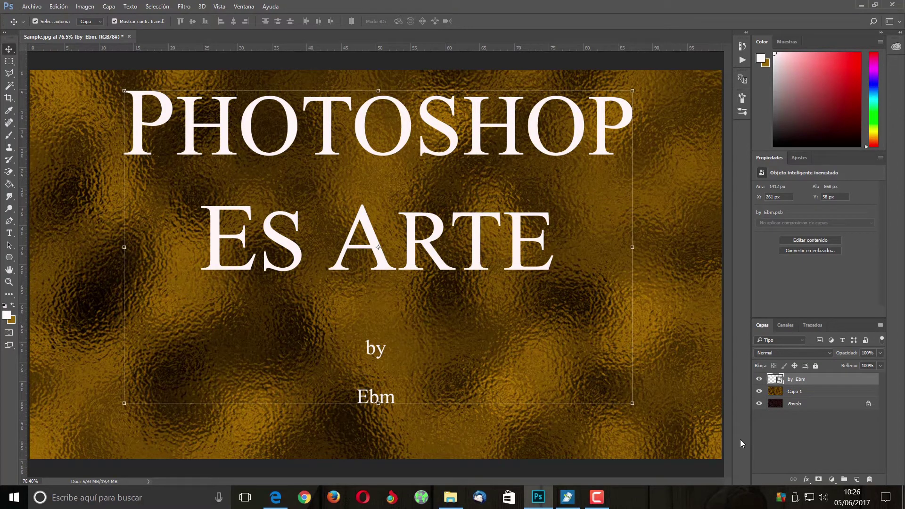
Apply the Displace filter to the text smart object with horizontal and vertical scale 2, using mapa.psd as the displacement map
click(184, 7)
mouse_move(299, 154)
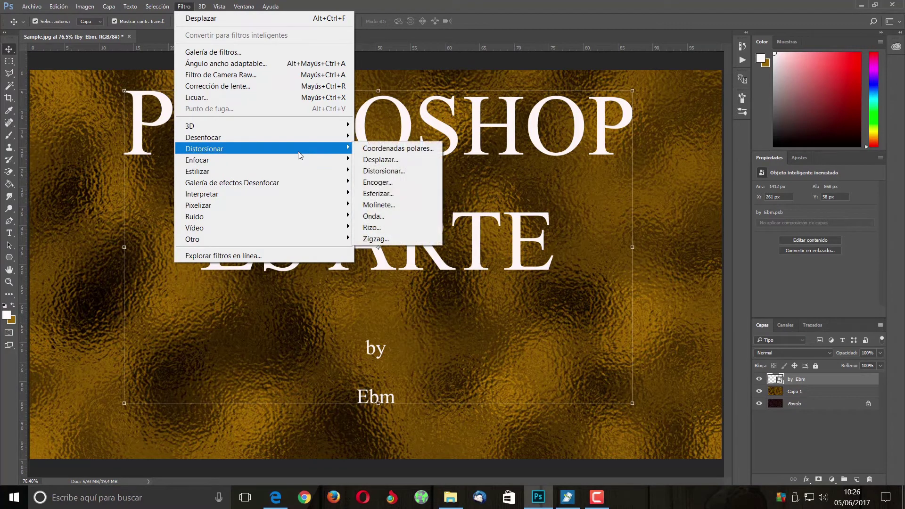
click(405, 161)
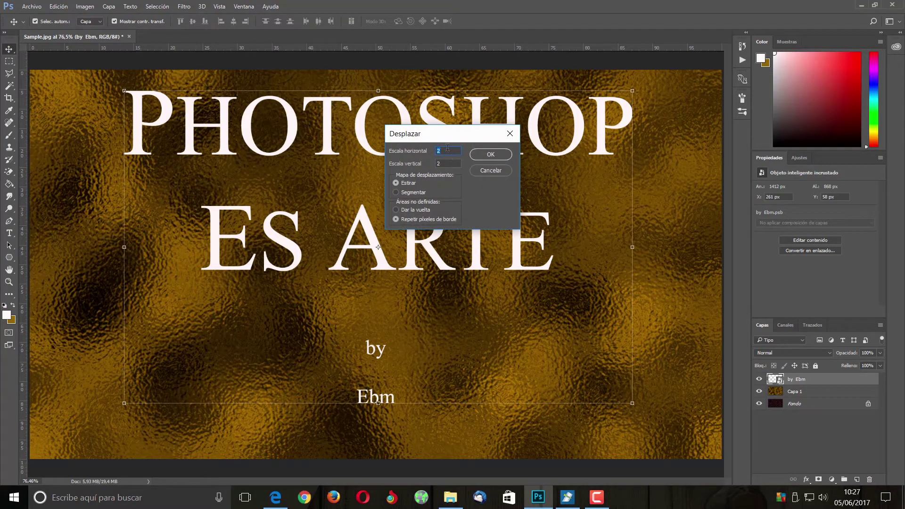
click(491, 156)
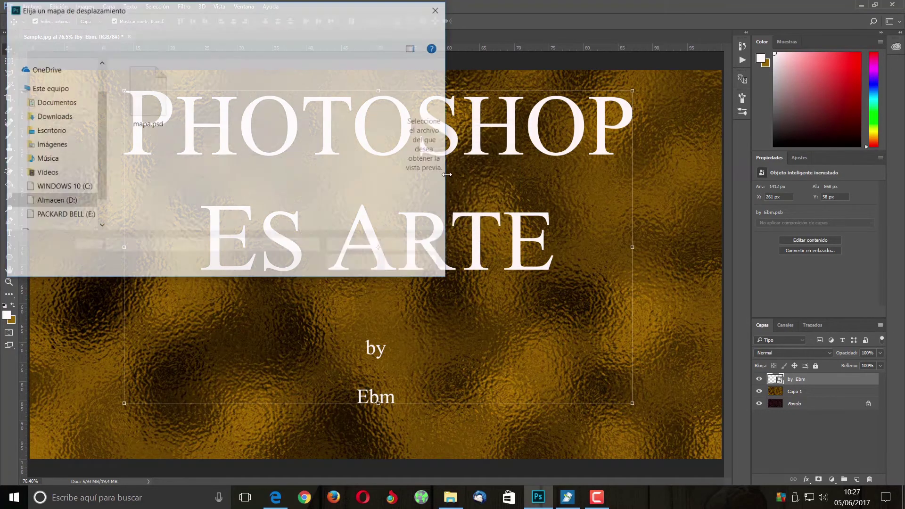
double_click(153, 102)
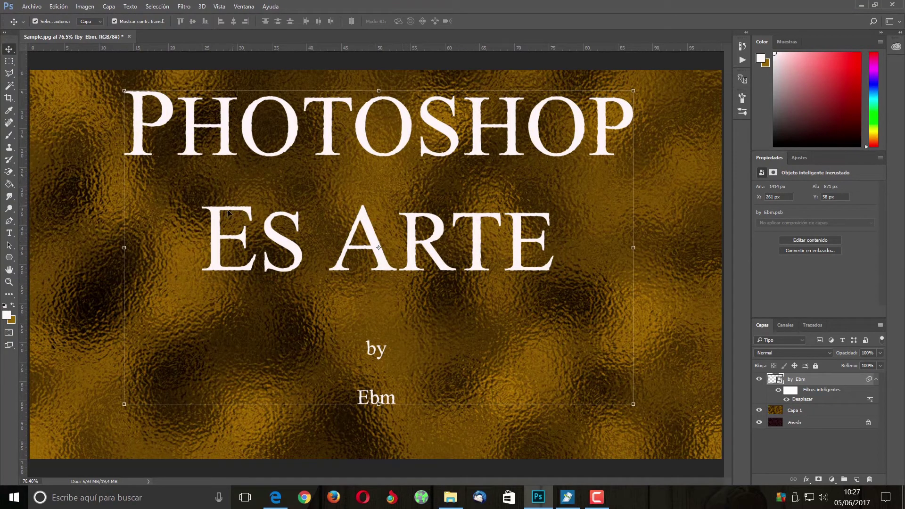
Check the displaced letter edges up close and set the text smart object's blend mode to Superponer
key(ctrl+plus)
key(ctrl+plus)
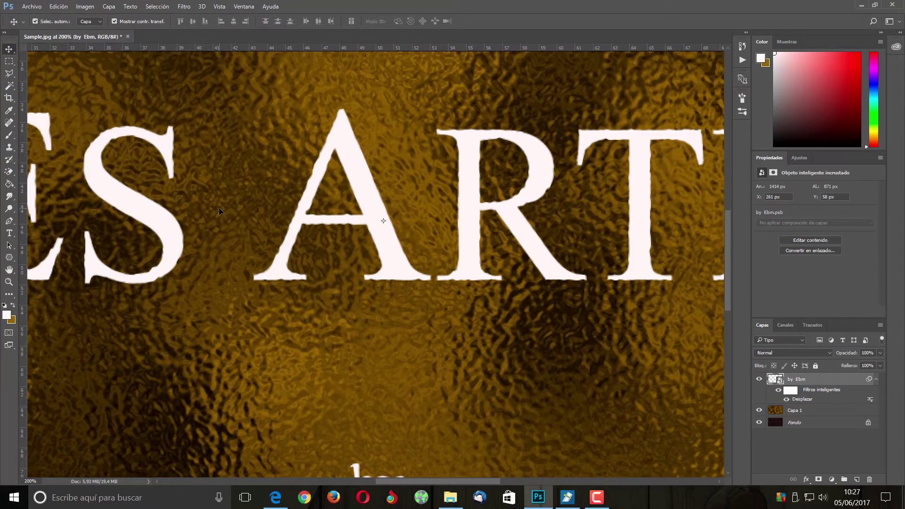
key(ctrl+0)
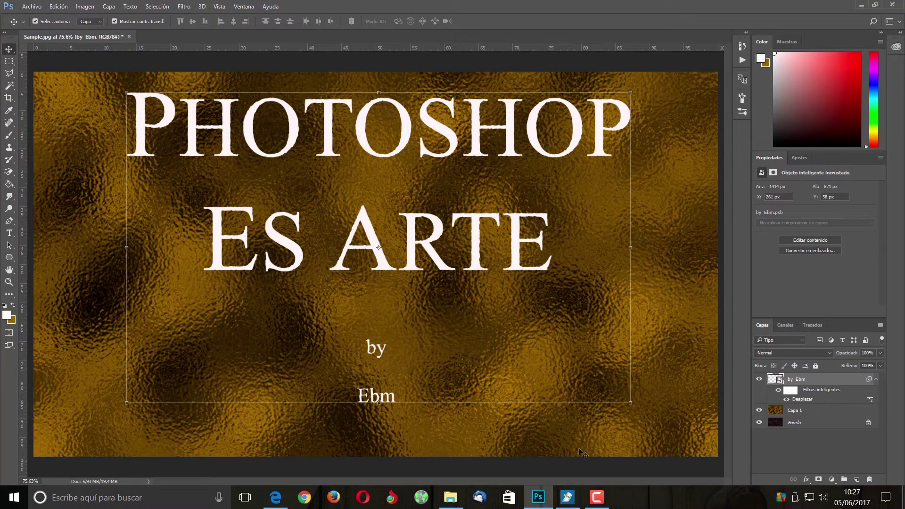
click(831, 353)
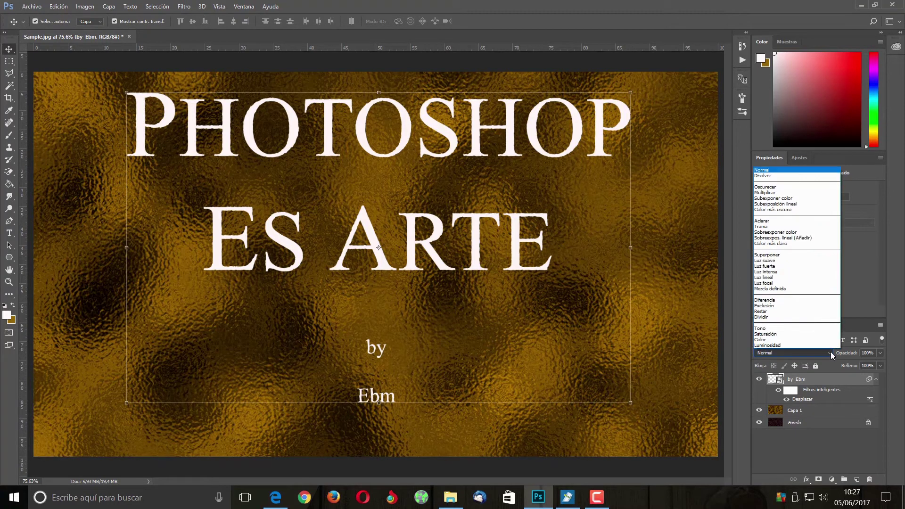
click(787, 256)
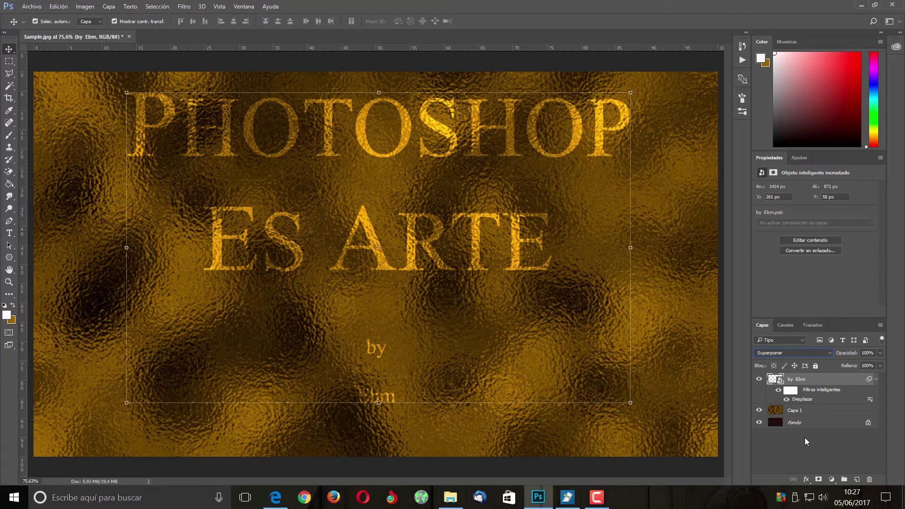
Load the lettering as a selection, convert the text and Capa 1 layers into one smart object, and mask it to that selection
click(801, 413)
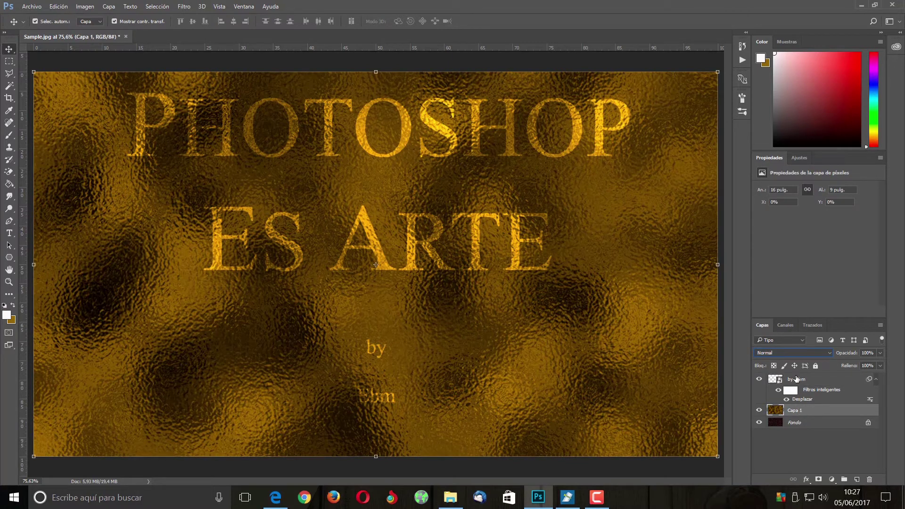
ctrl+click(797, 380)
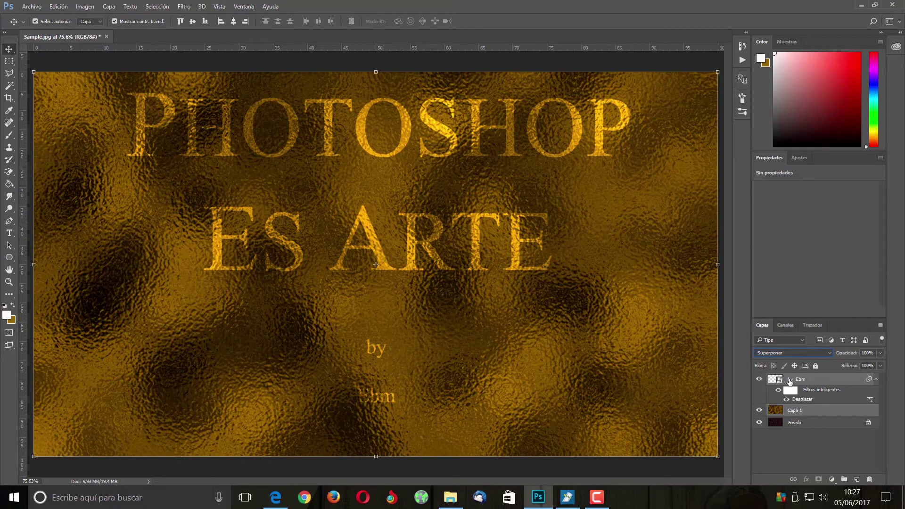
key(ctrl)
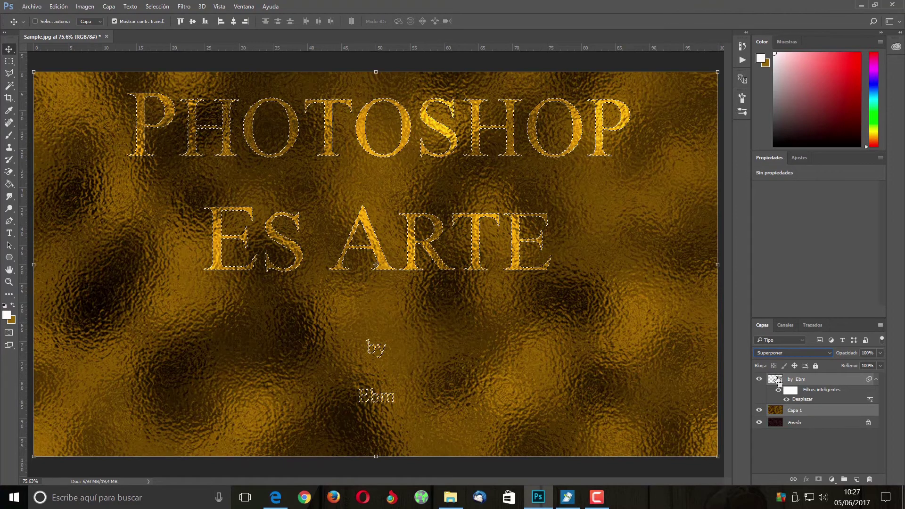
ctrl+click(778, 380)
right_click(800, 380)
click(544, 168)
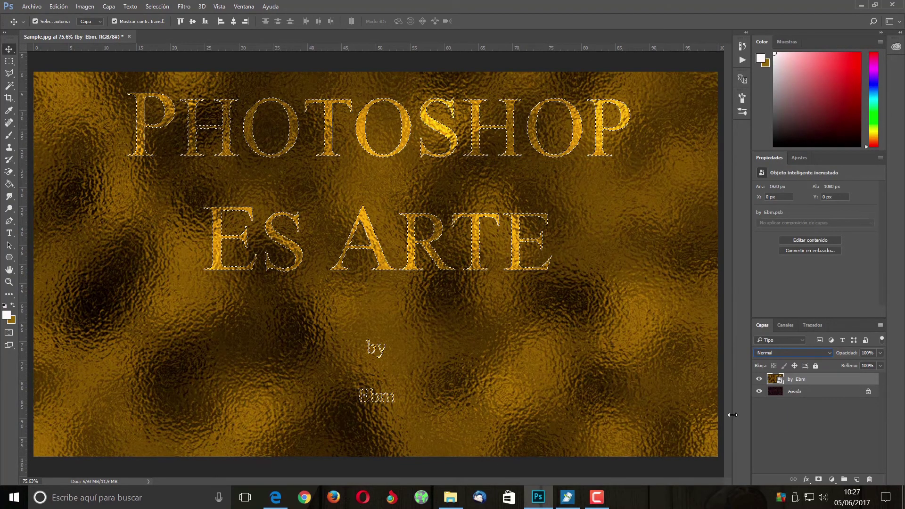
click(819, 479)
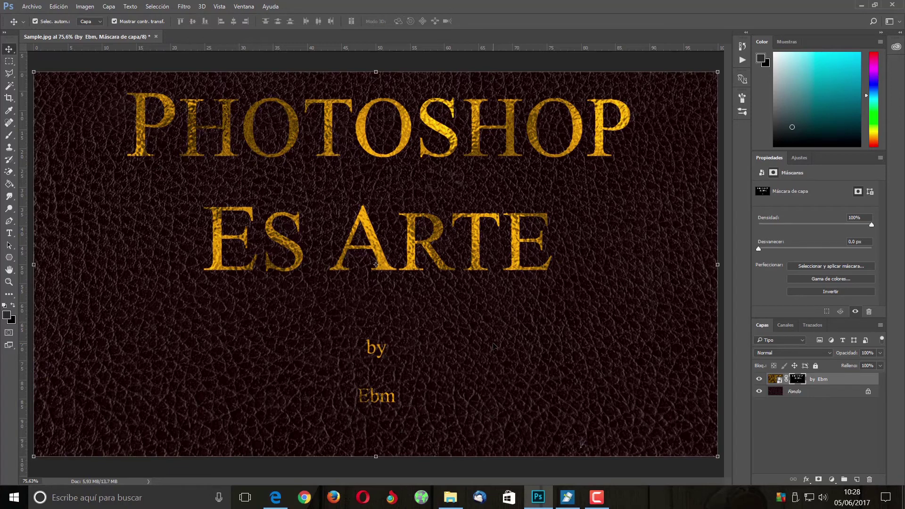
Apply a Perspective transform to the masked golden lettering, widening its lower edge beyond the canvas
key(ctrl+minus)
key(ctrl+minus)
key(ctrl+minus)
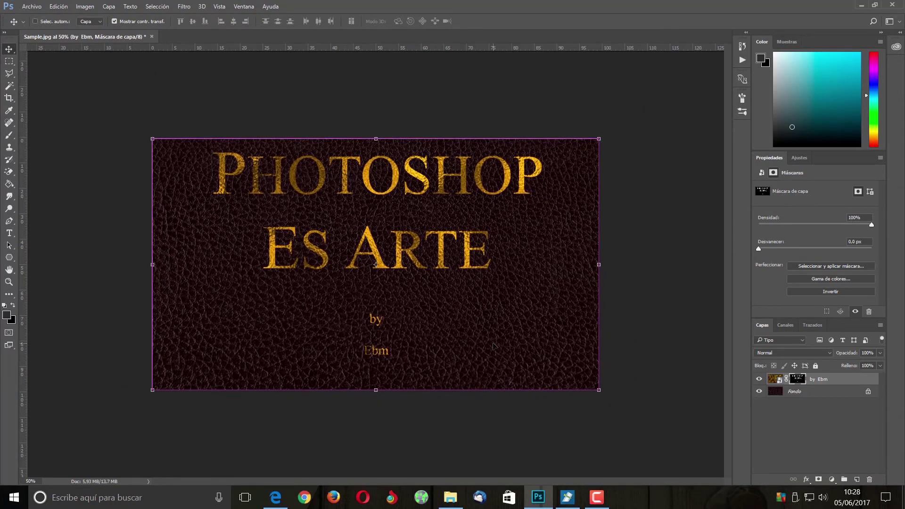
click(60, 8)
mouse_move(224, 267)
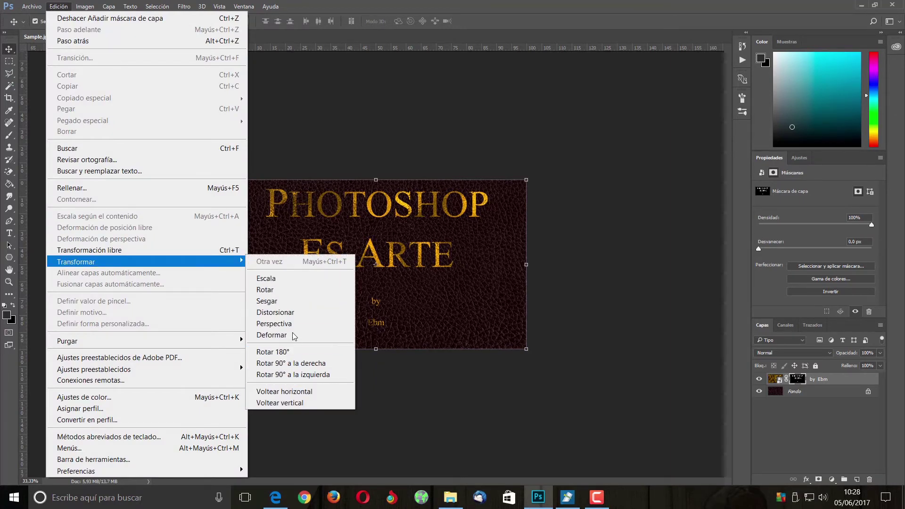
click(274, 324)
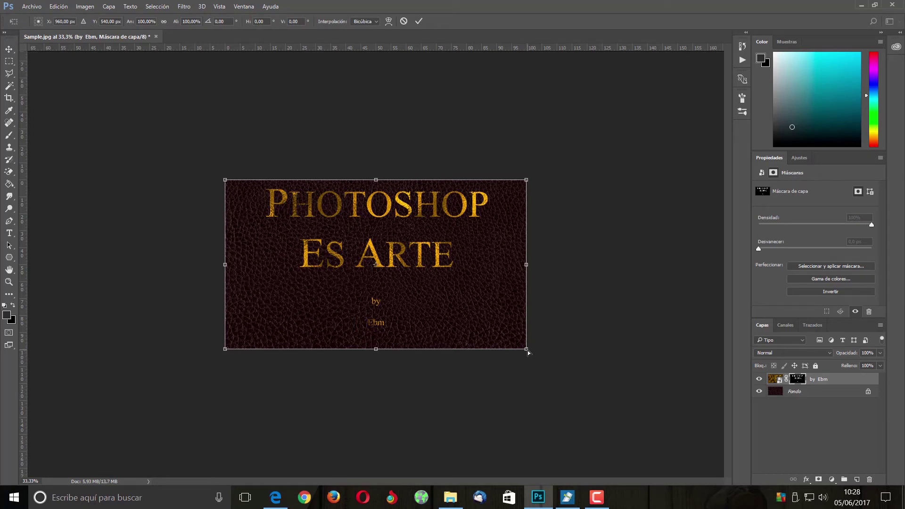
drag(527, 351, 565, 378)
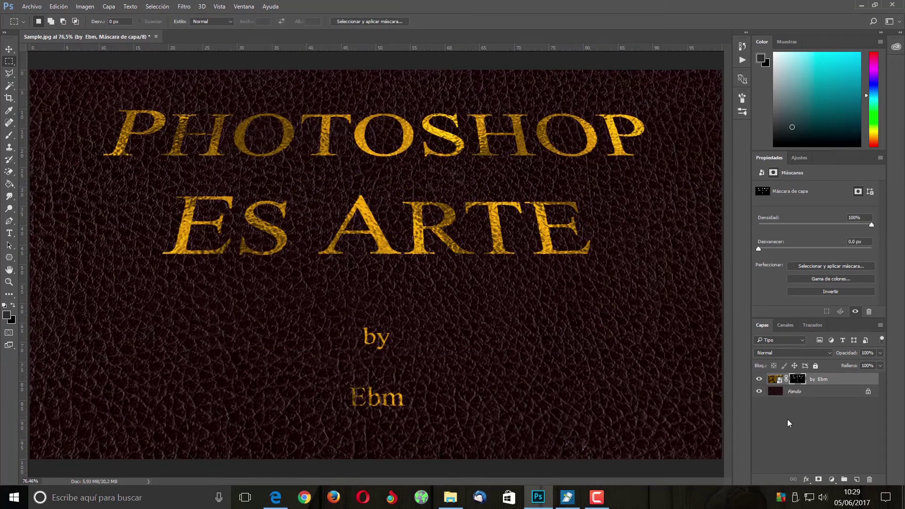
Convert the golden lettering layer and the leather Fondo layer into a single smart object
click(790, 392)
shift+click(811, 380)
right_click(811, 380)
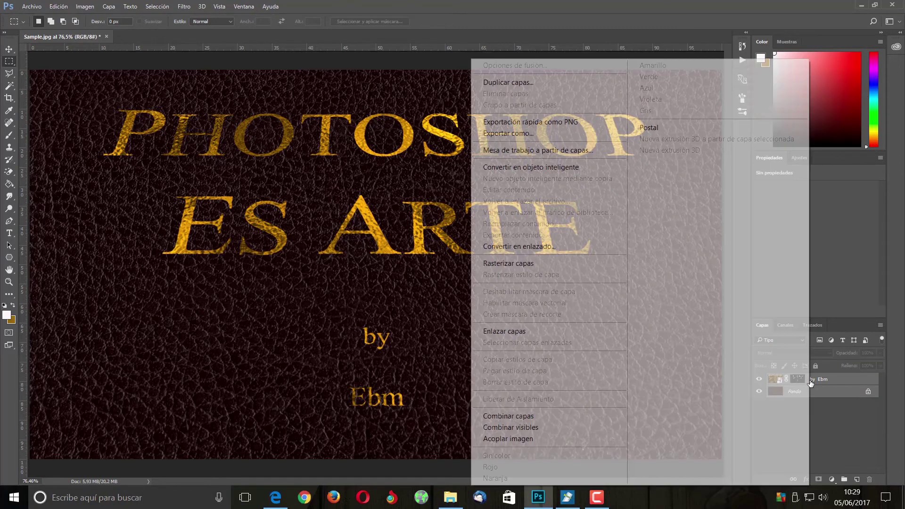
click(589, 169)
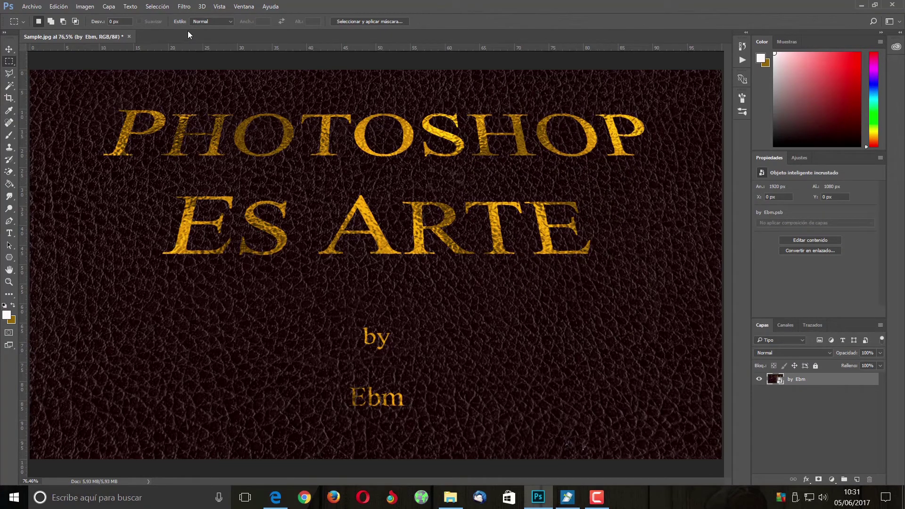
Start the Lighting Effects filter on the cover, try several light presets and choose Por defecto
click(185, 7)
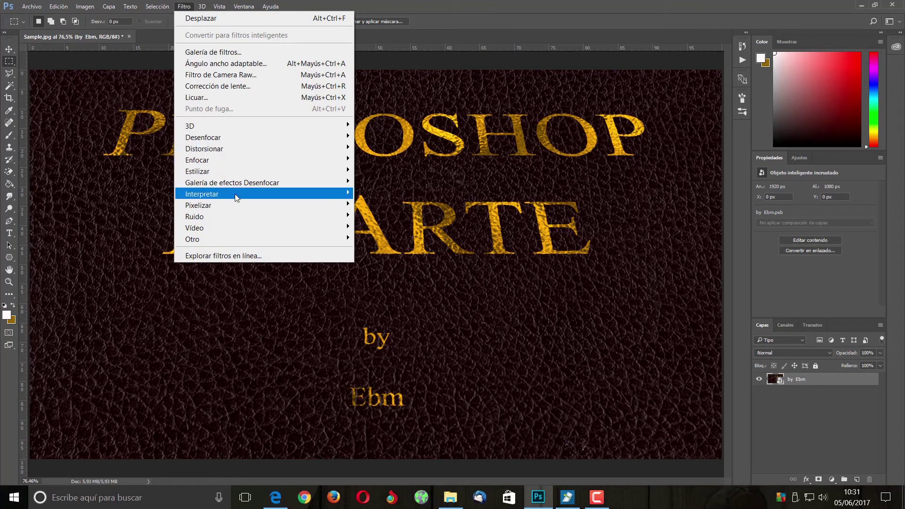
mouse_move(235, 197)
click(431, 245)
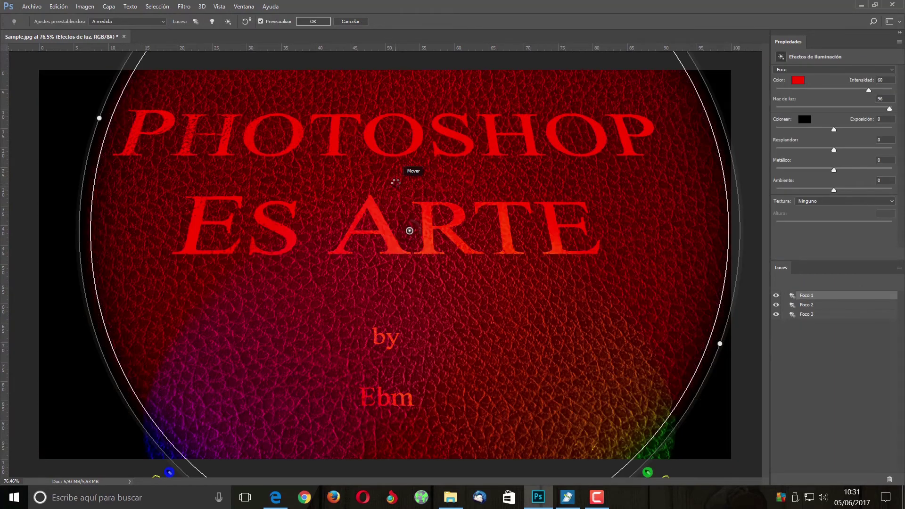
click(163, 22)
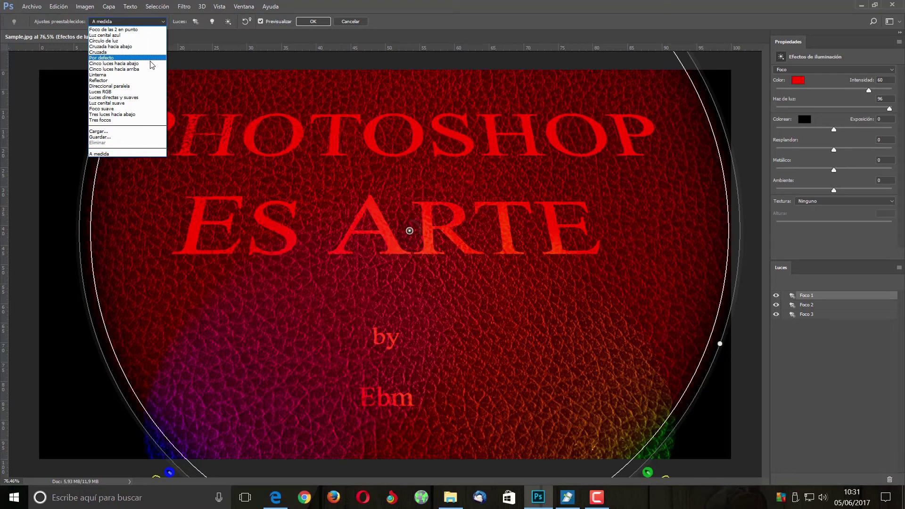
click(136, 53)
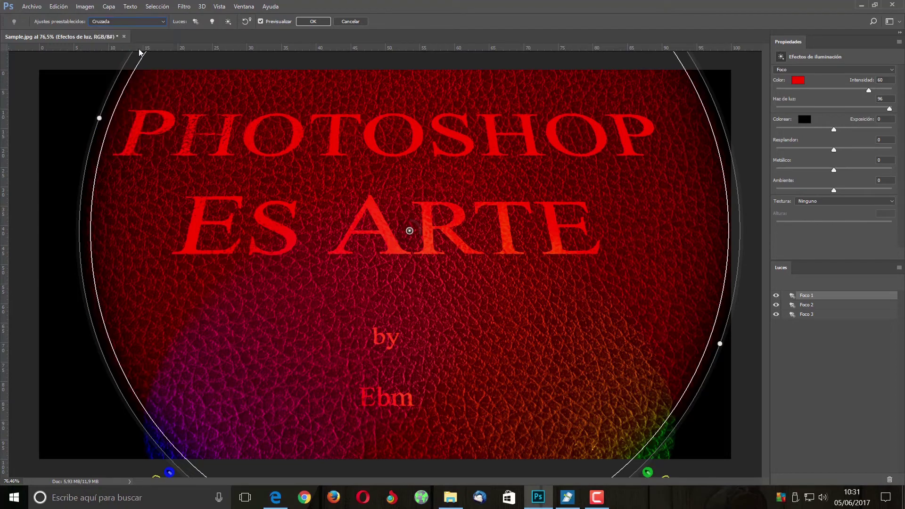
scroll(163, 23, up, 4)
click(164, 23)
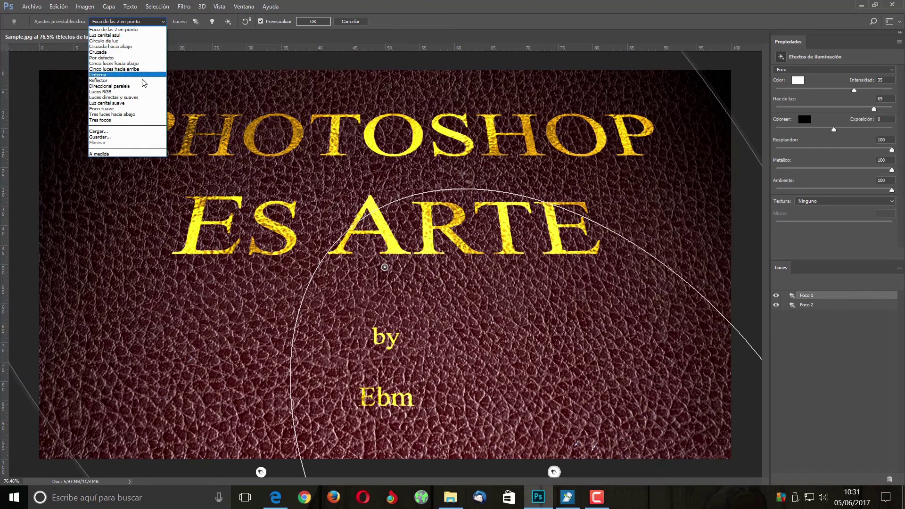
click(136, 58)
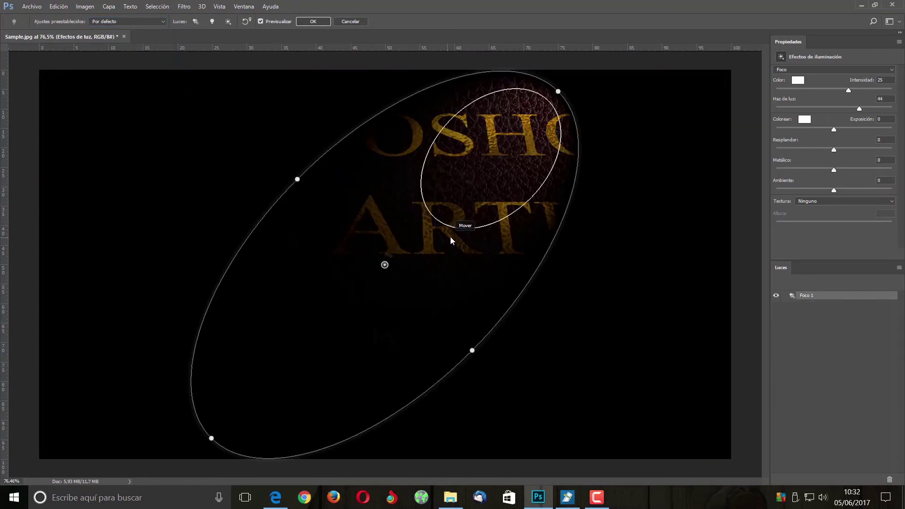
Set the spotlight's intensity to 75 and its light beam (Haz de luz) to 77
key(ctrl+minus)
key(ctrl+minus)
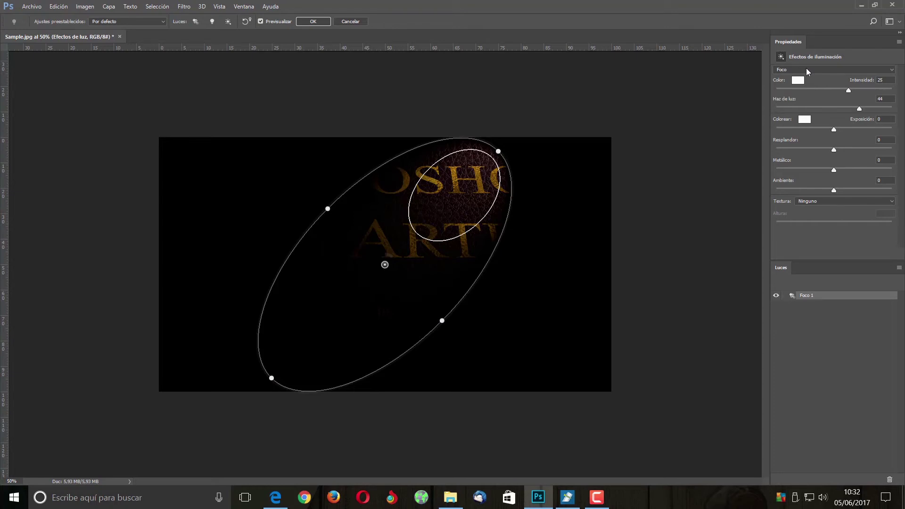
click(880, 80)
text(75)
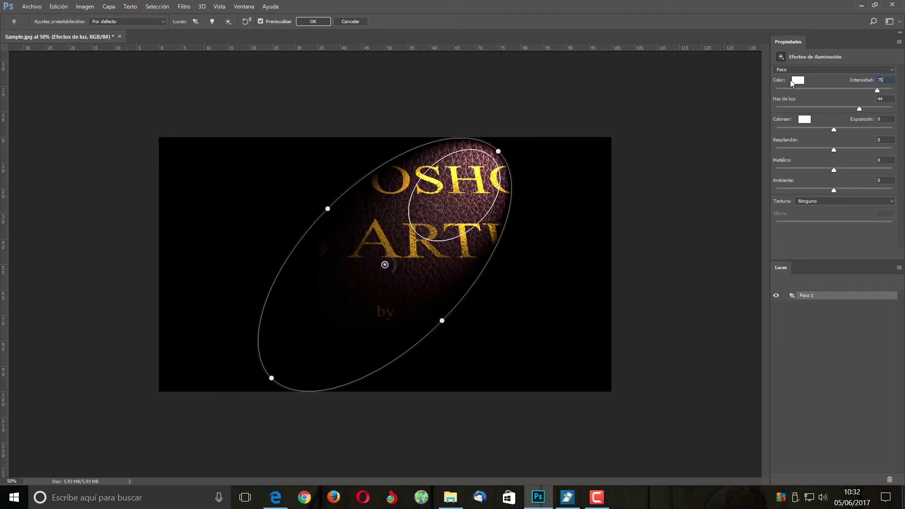
key(Tab)
text(77)
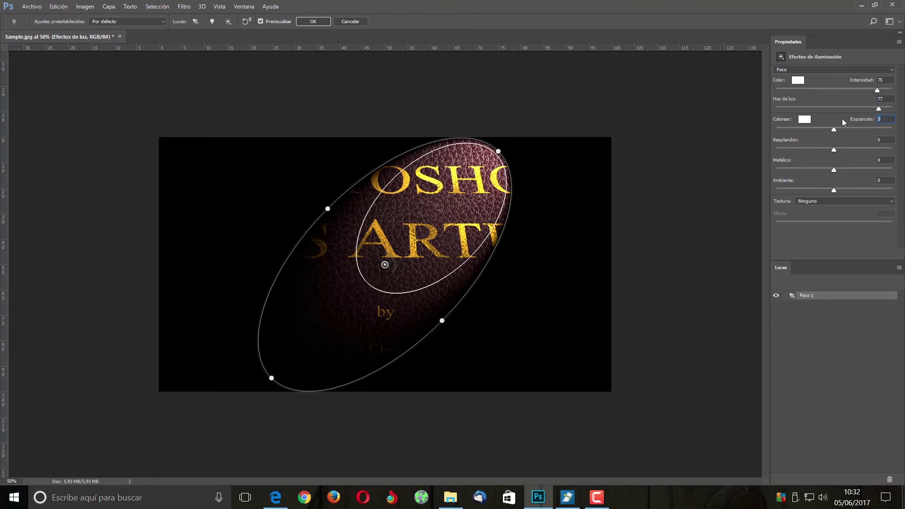
Set the light's exposure to -54, gloss (Resplandor) to -8, metallic to 100 and ambience to 44
text(-54)
key(Tab)
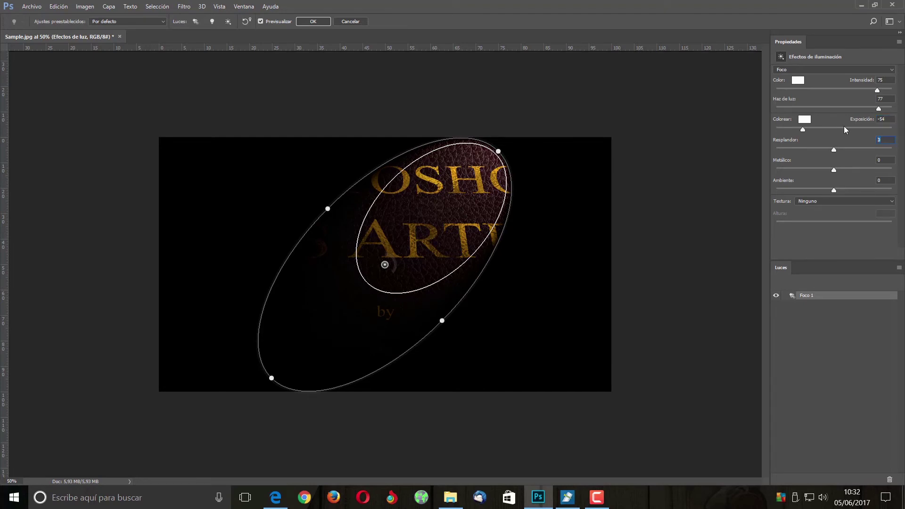
text(-10)
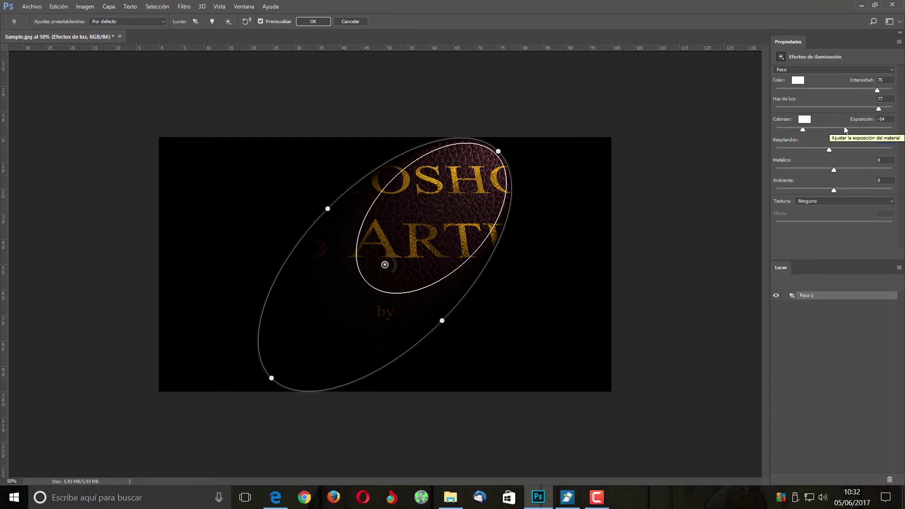
key(Tab)
text(100)
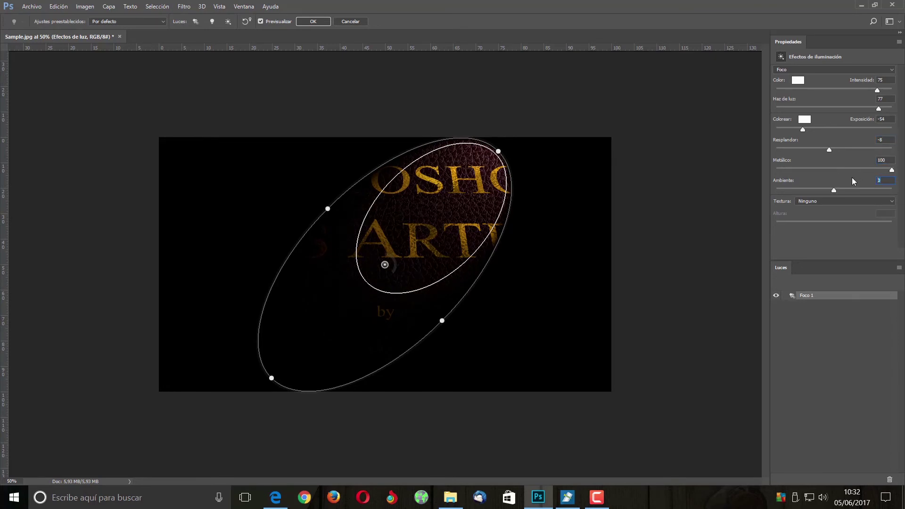
text(44)
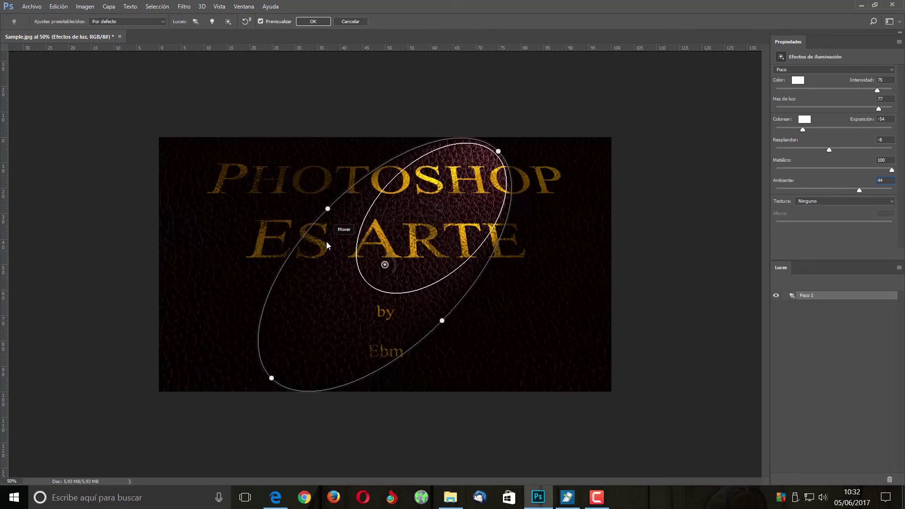
Reshape the spotlight into a wide, slightly tilted ellipse over most of the cover and apply the lighting effect
drag(328, 209, 260, 216)
drag(516, 313, 572, 296)
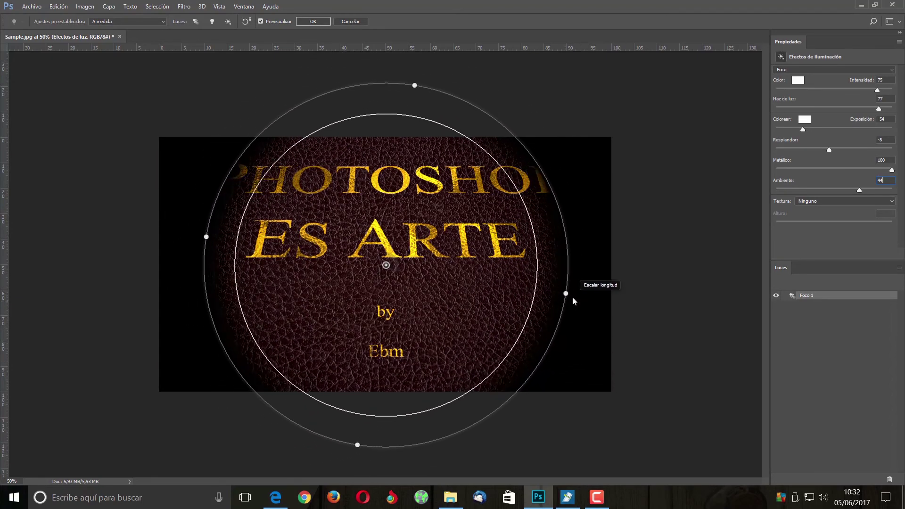
drag(417, 79, 372, 114)
drag(199, 282, 167, 287)
drag(359, 253, 332, 230)
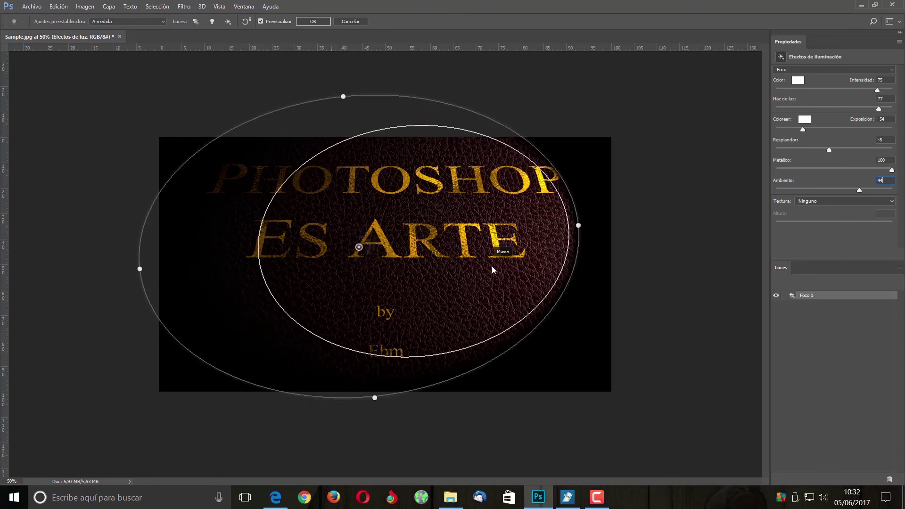
drag(579, 227, 589, 225)
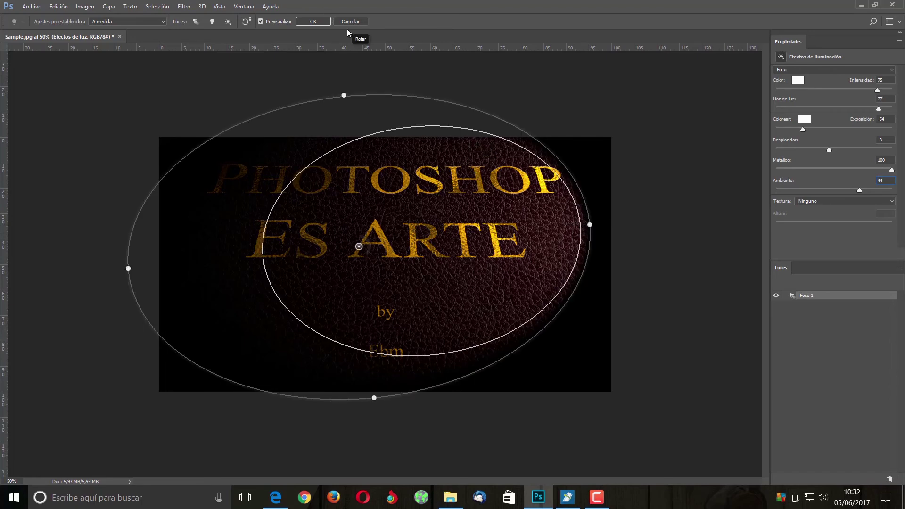
click(314, 21)
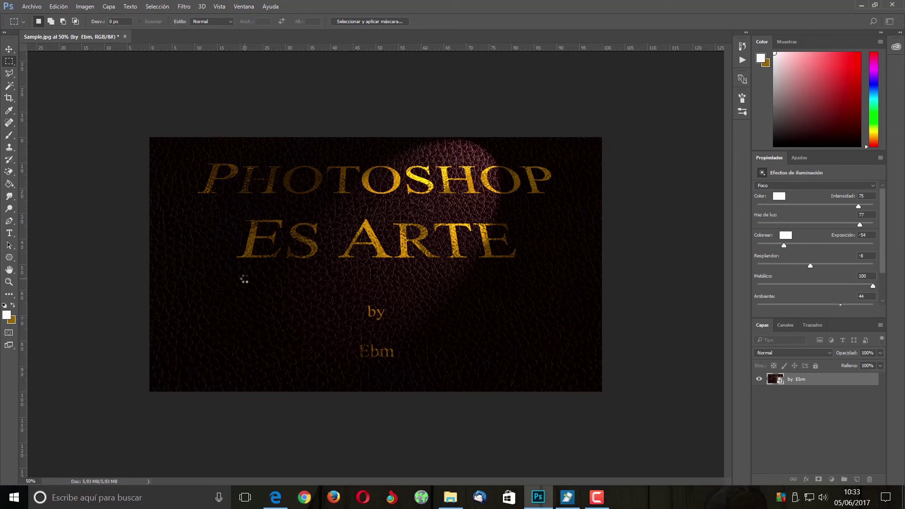
double_click(9, 269)
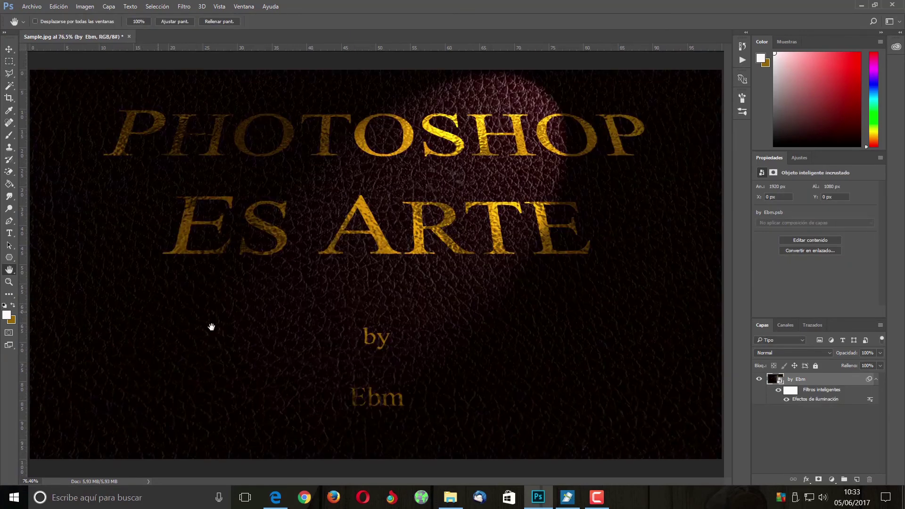